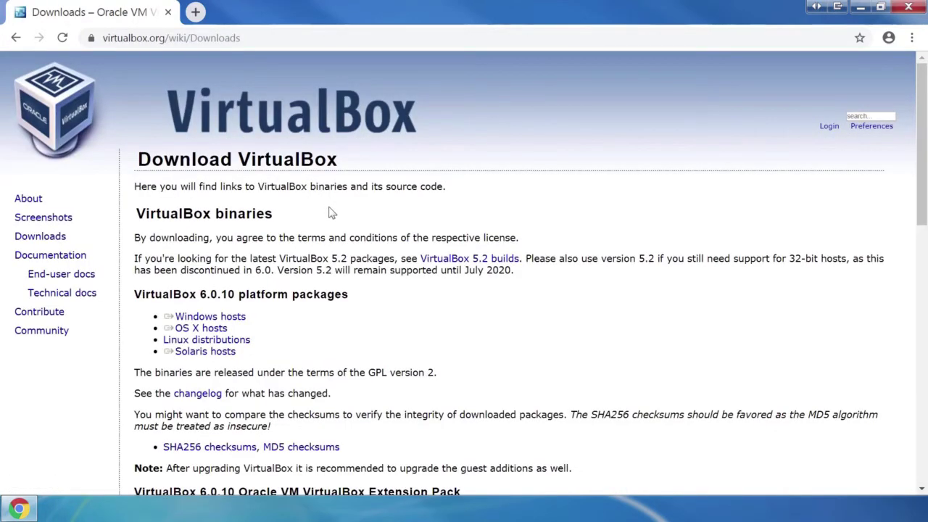
Download the VirtualBox 6.0.10 installer for Windows hosts from the VirtualBox Downloads page.
{"action": "scroll", "coordinate": [331, 212], "scroll_direction": "down", "scroll_amount": 1}
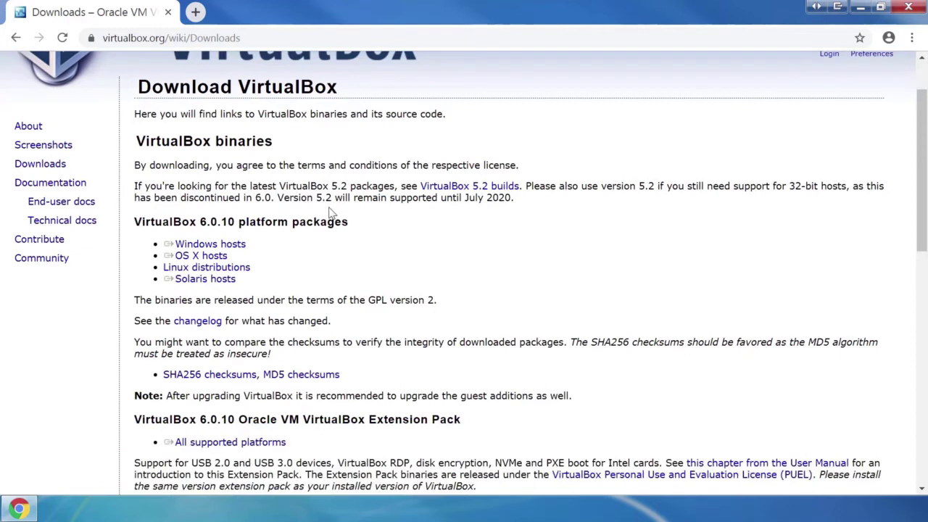
{"action": "left_click", "coordinate": [244, 248]}
{"action": "left_click", "coordinate": [226, 258]}
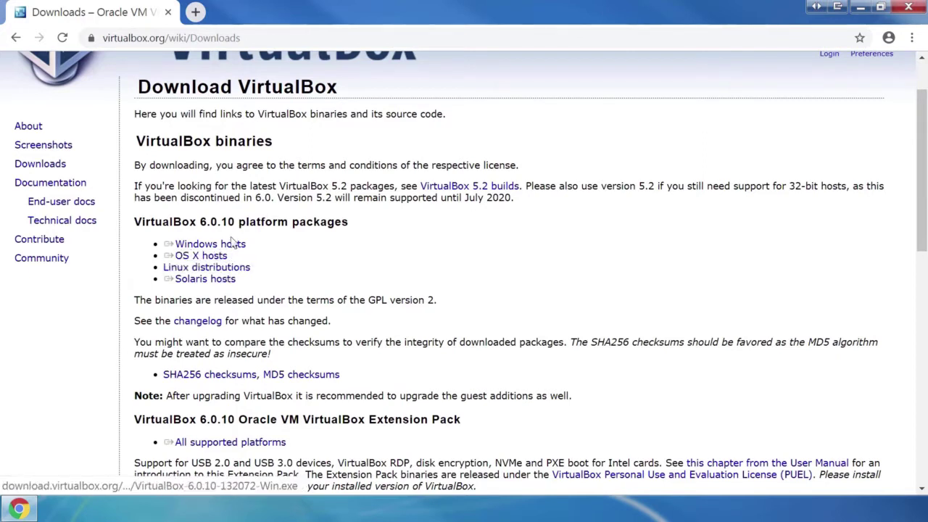
{"action": "left_click", "coordinate": [235, 247]}
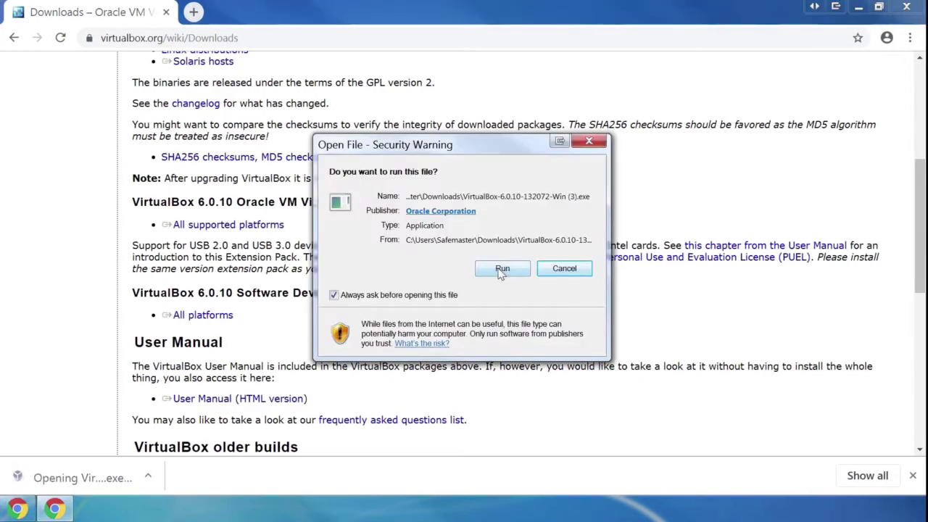
Run the downloaded VirtualBox installer past the security warning.
{"action": "left_click", "coordinate": [501, 268]}
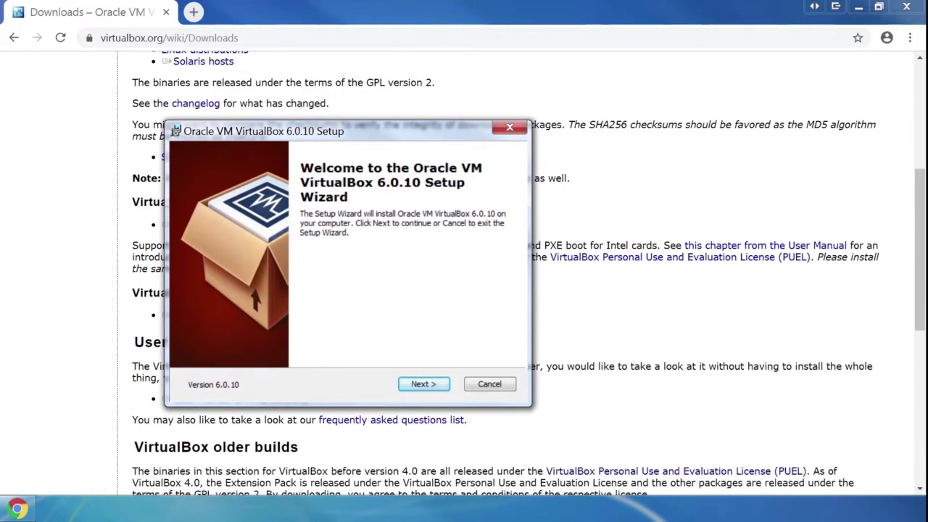
Accept the default features and shortcut options, and accept the network interruption warning.
{"action": "key", "text": "Return"}
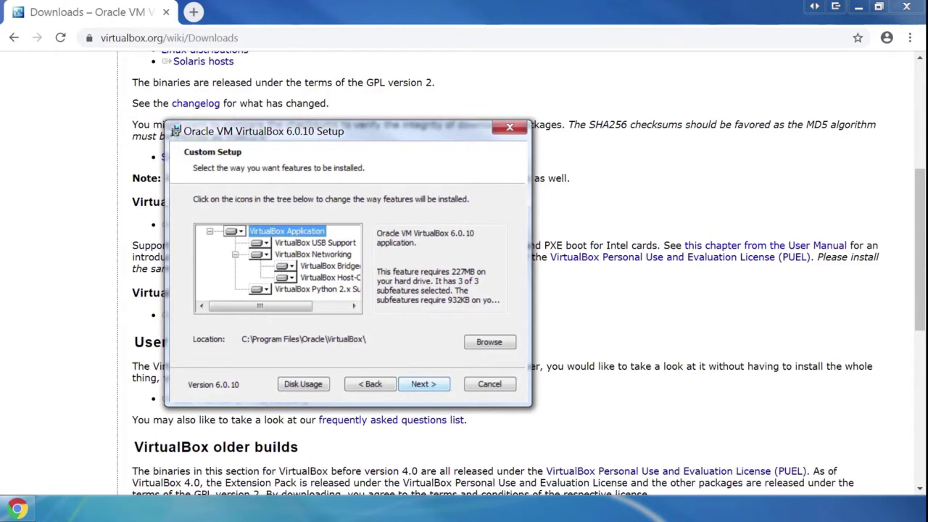
{"action": "key", "text": "Return"}
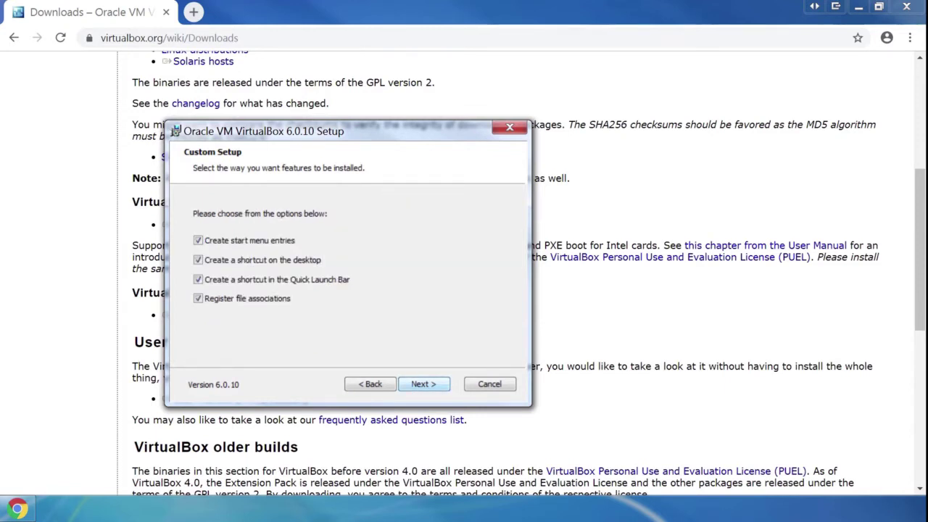
{"action": "key", "text": "Return"}
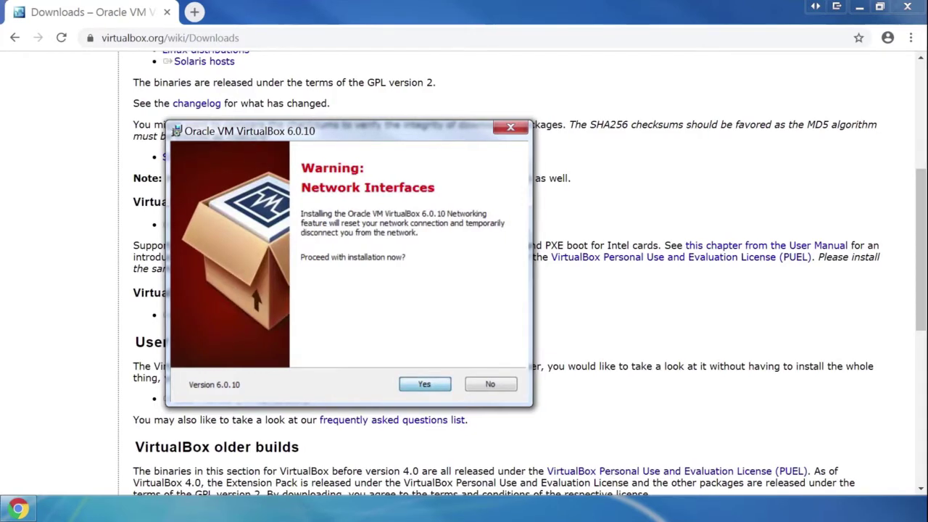
{"action": "key", "text": "Return"}
{"action": "key", "text": "Return"}
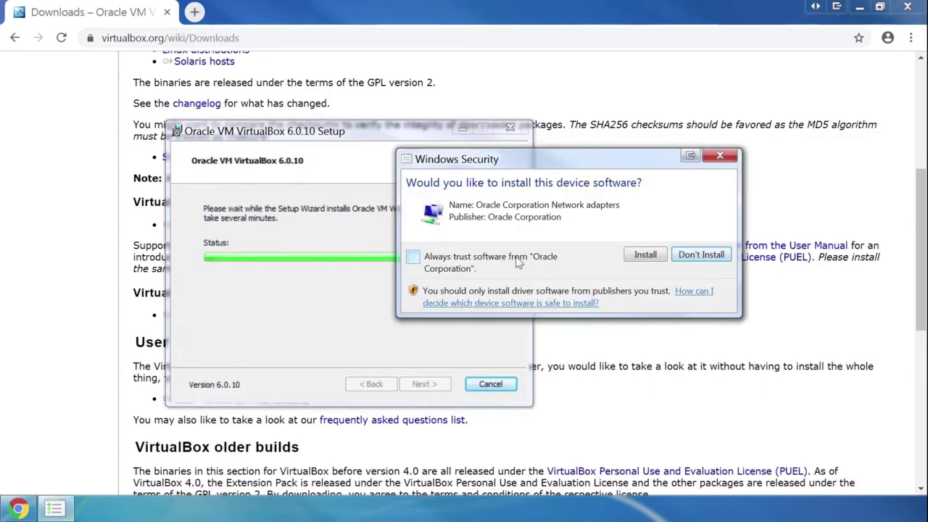
Always trust Oracle, install the network adapter driver, finish setup, and move the Manager window.
{"action": "left_click", "coordinate": [517, 262]}
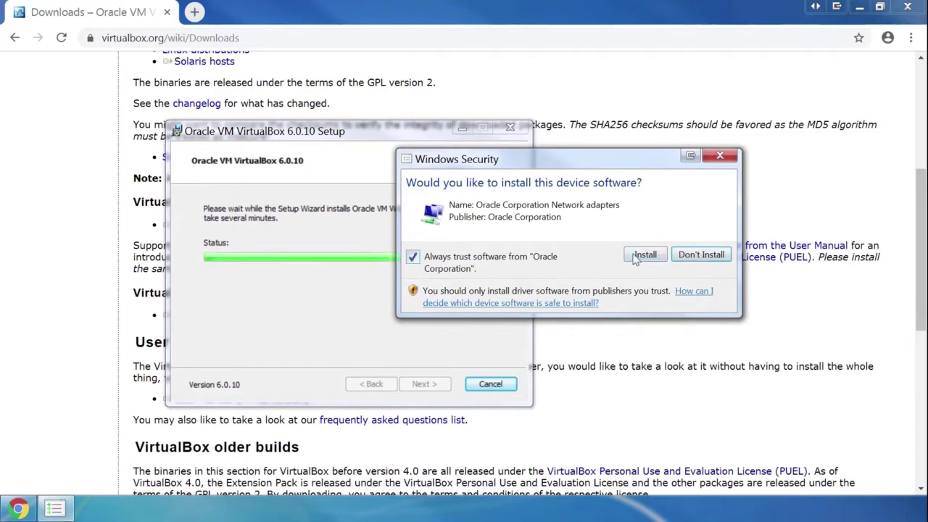
{"action": "left_click", "coordinate": [644, 254]}
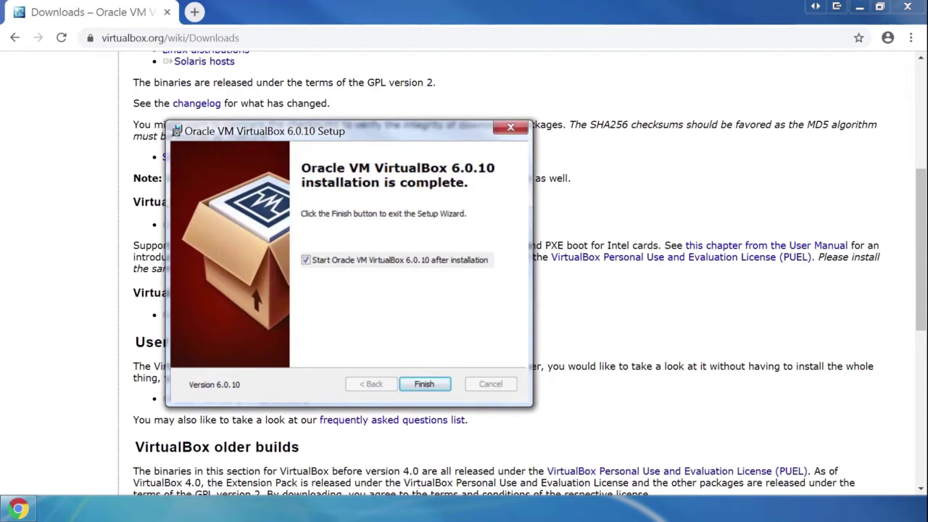
{"action": "key", "text": "Return"}
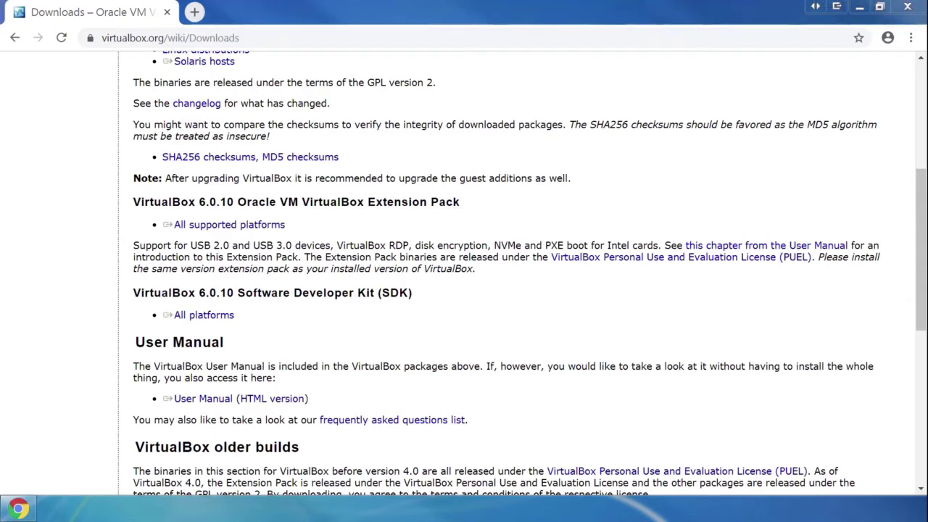
{"action": "left_click_drag", "start_coordinate": [217, 200], "coordinate": [377, 163]}
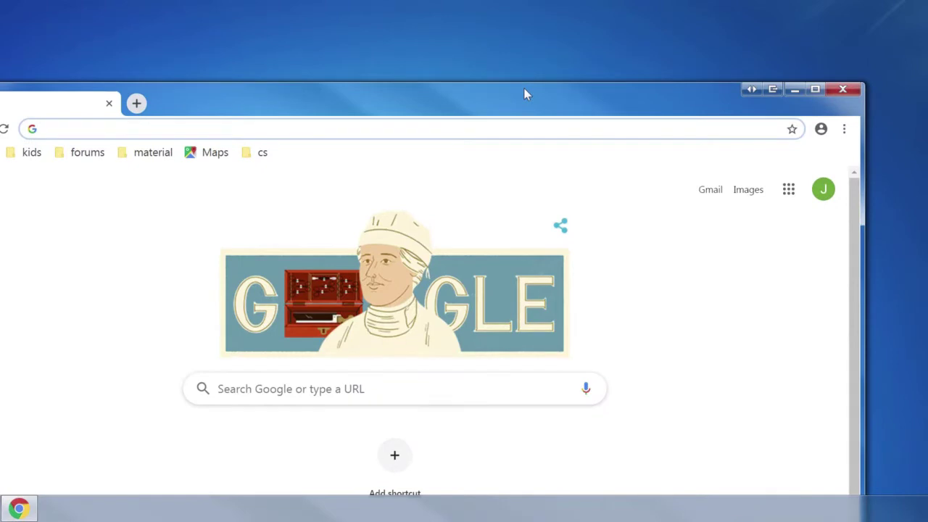
Search Google for UBUNTU and download Ubuntu Desktop 18.04 LTS from ubuntu.com.
{"action": "double_click", "coordinate": [524, 87]}
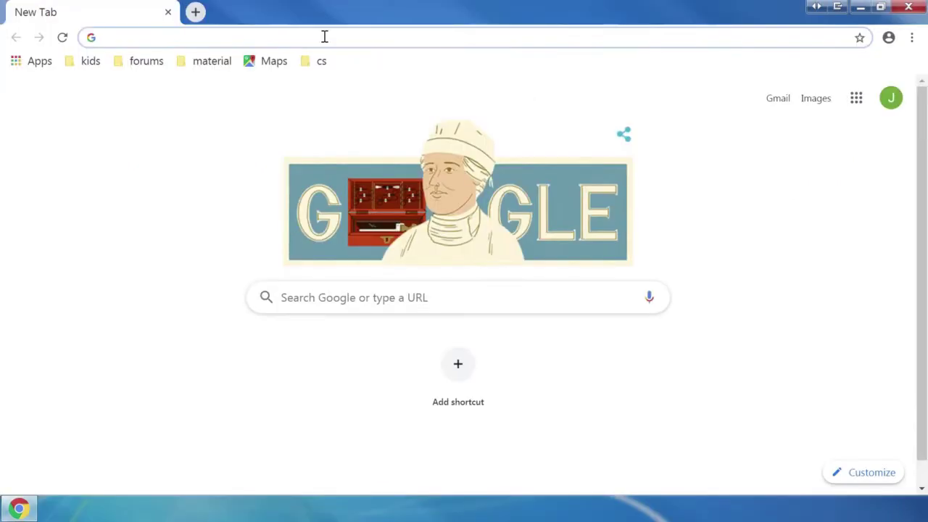
{"action": "type", "text": "UBUNTU"}
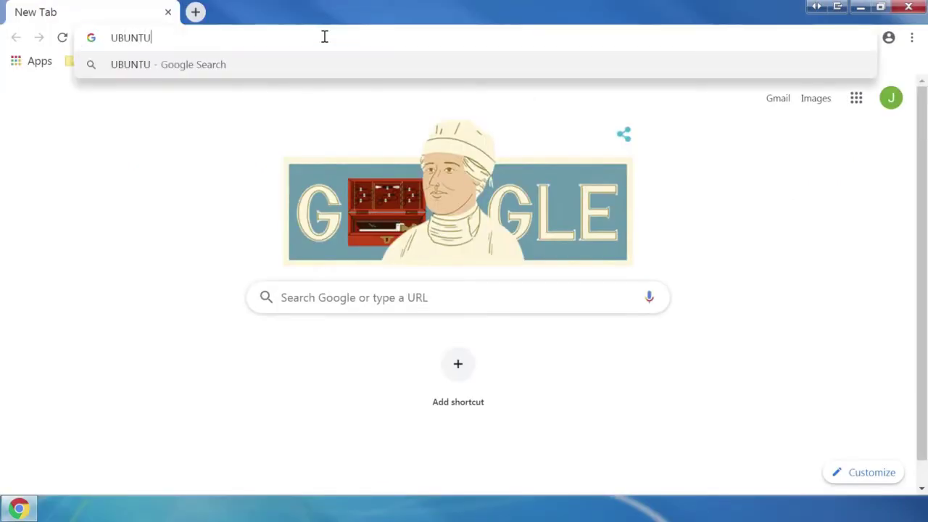
{"action": "key", "text": "Return"}
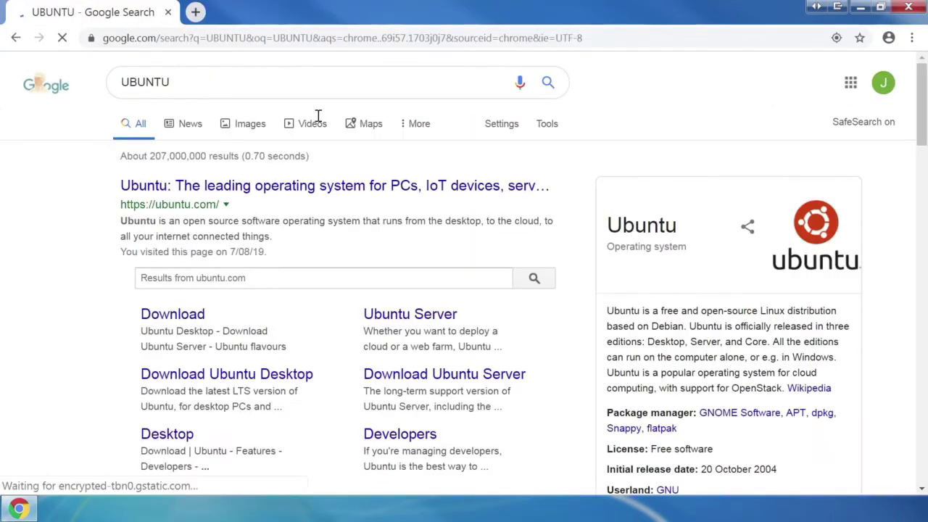
{"action": "left_click", "coordinate": [310, 186]}
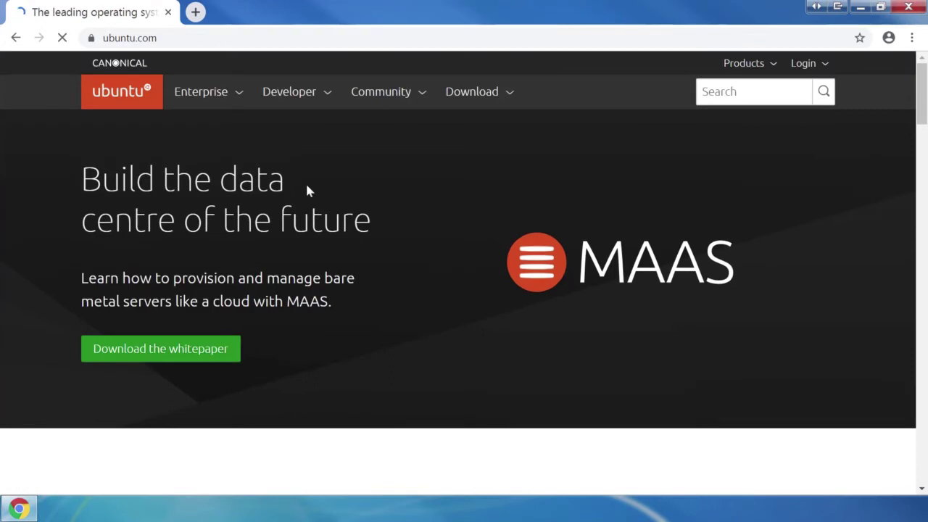
{"action": "left_click", "coordinate": [472, 100]}
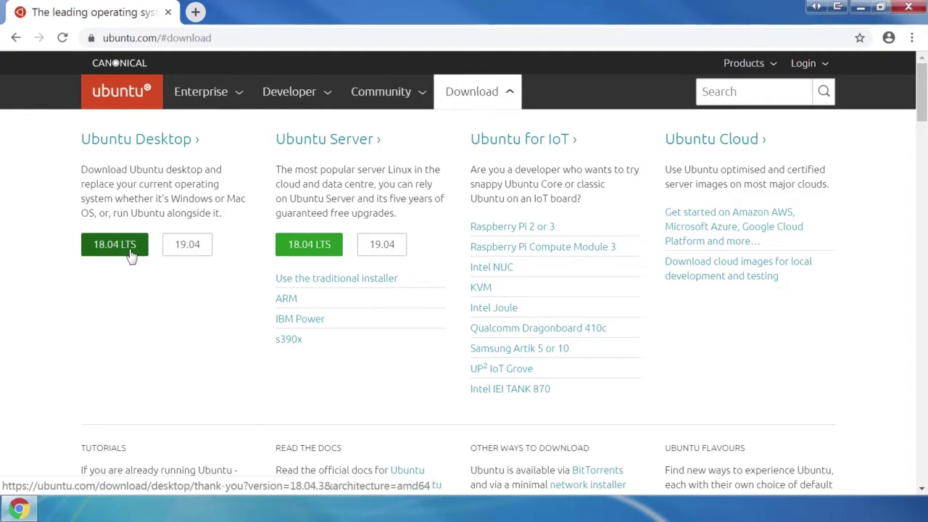
{"action": "left_click", "coordinate": [130, 254]}
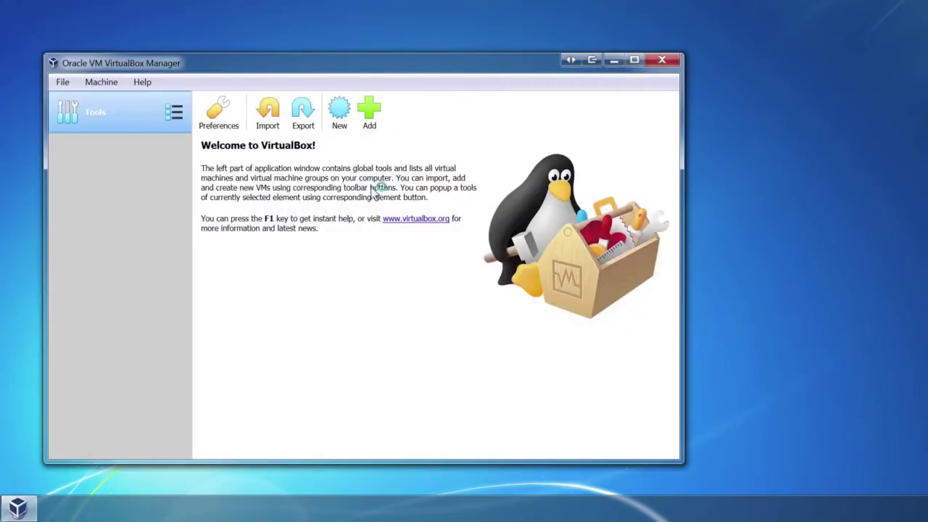
Create a new machine named Ubuntu18.04 with memory raised from 1024 to 2048 MB.
{"action": "left_click", "coordinate": [339, 112]}
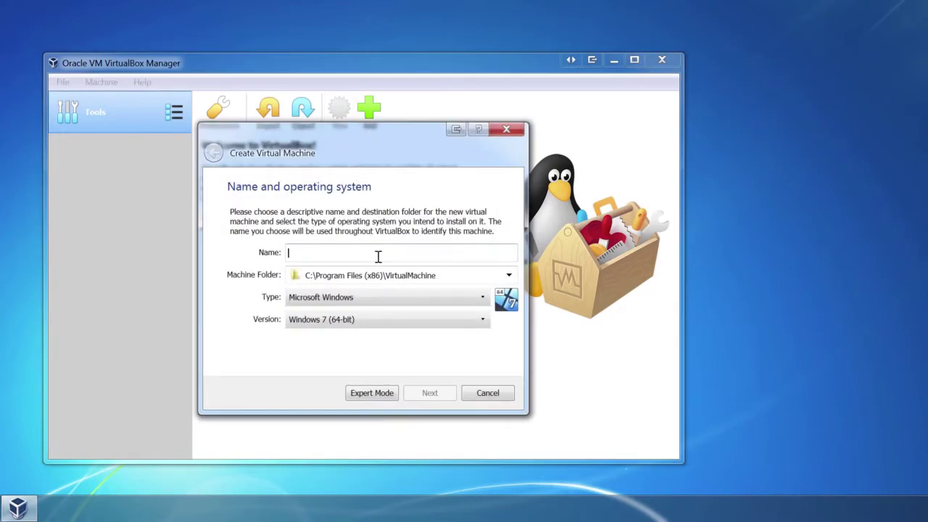
{"action": "type", "text": "U"}
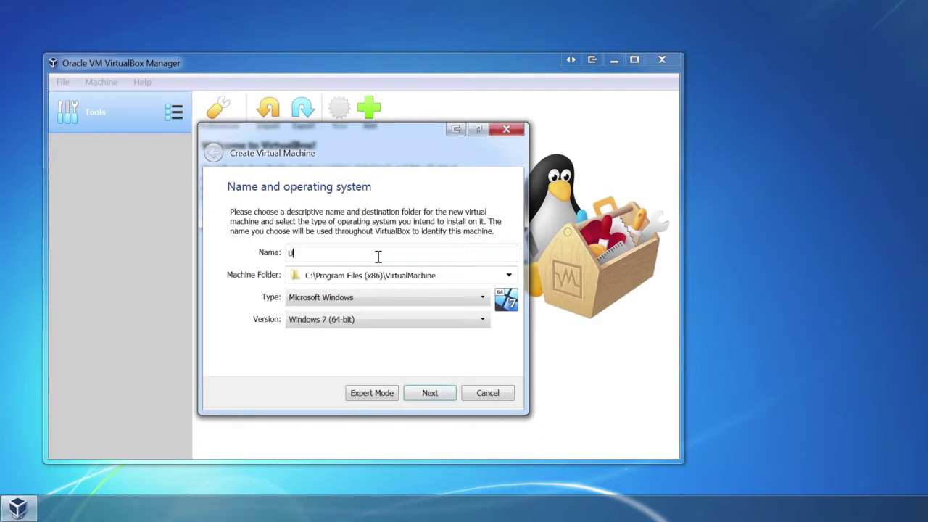
{"action": "type", "text": "buntu"}
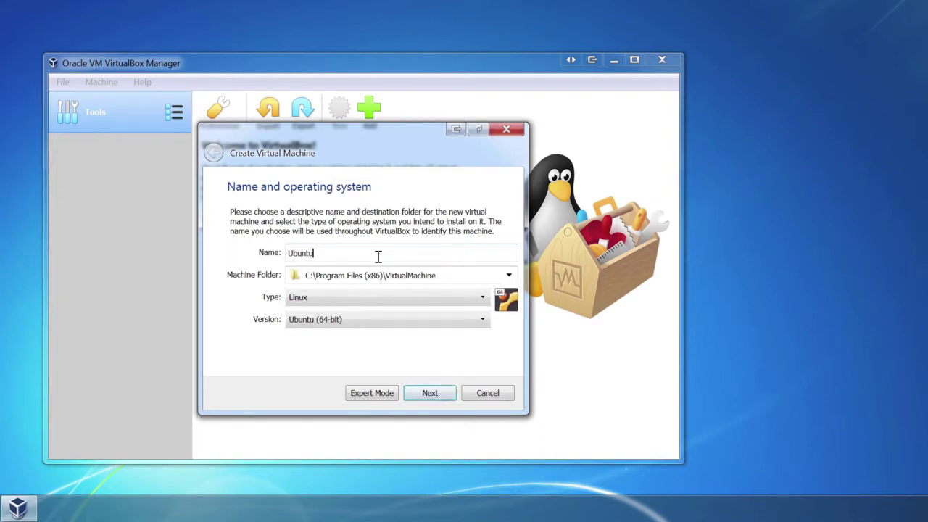
{"action": "type", "text": "18.04"}
{"action": "left_click", "coordinate": [428, 394]}
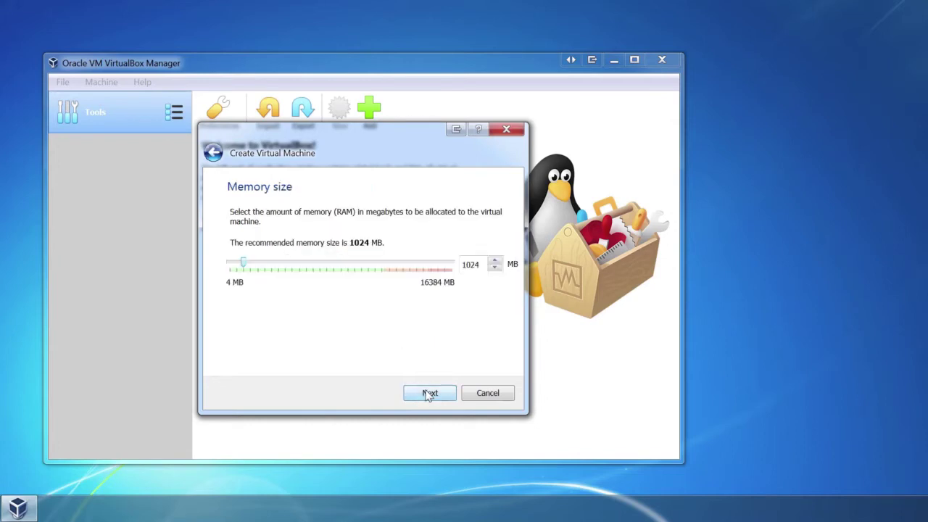
{"action": "double_click", "coordinate": [477, 265]}
{"action": "type", "text": "2048"}
{"action": "left_click", "coordinate": [448, 393]}
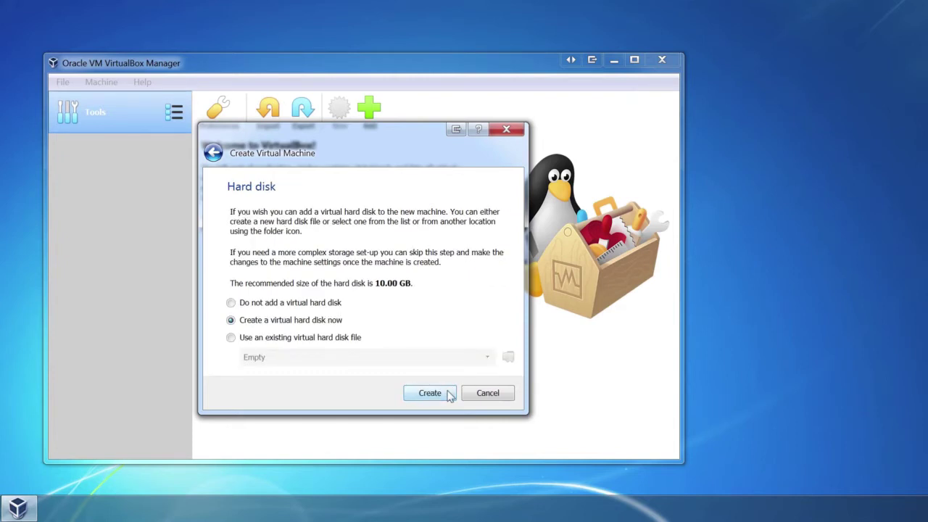
Create a new 10.00 GB VDI virtual hard disk, Ubuntu18.04.vdi, for the machine.
{"action": "left_click", "coordinate": [449, 394]}
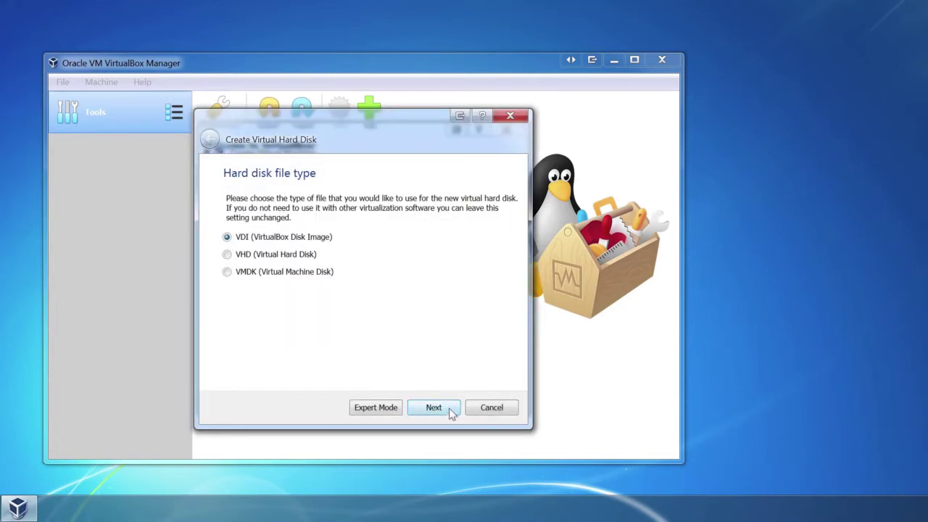
{"action": "left_click", "coordinate": [449, 410]}
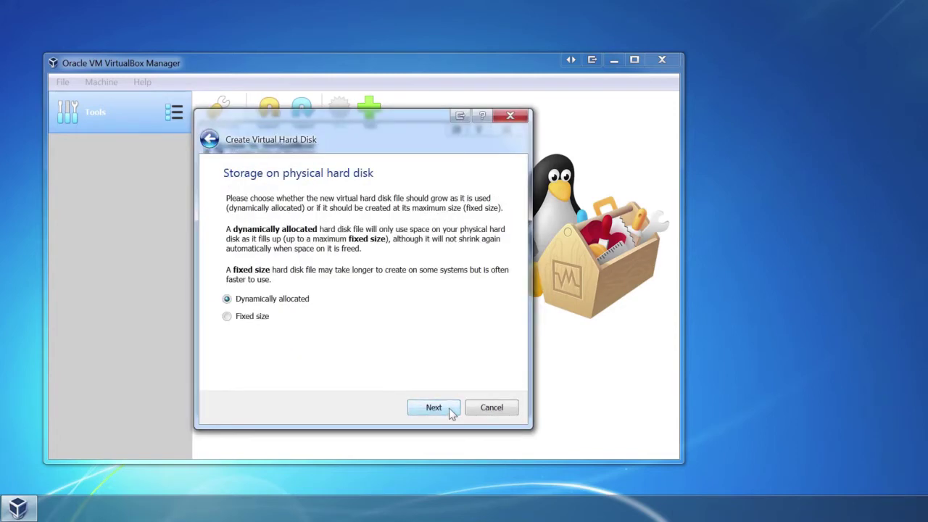
{"action": "left_click", "coordinate": [248, 319]}
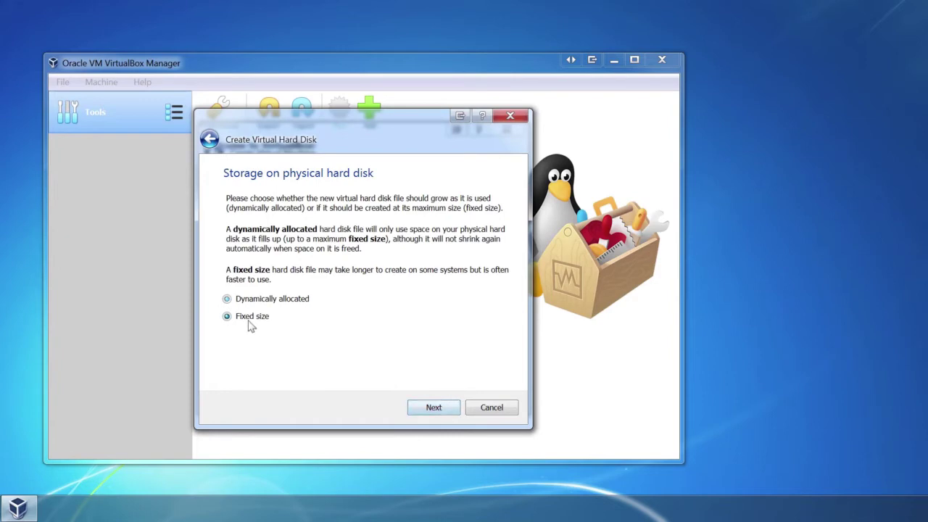
{"action": "left_click", "coordinate": [429, 410]}
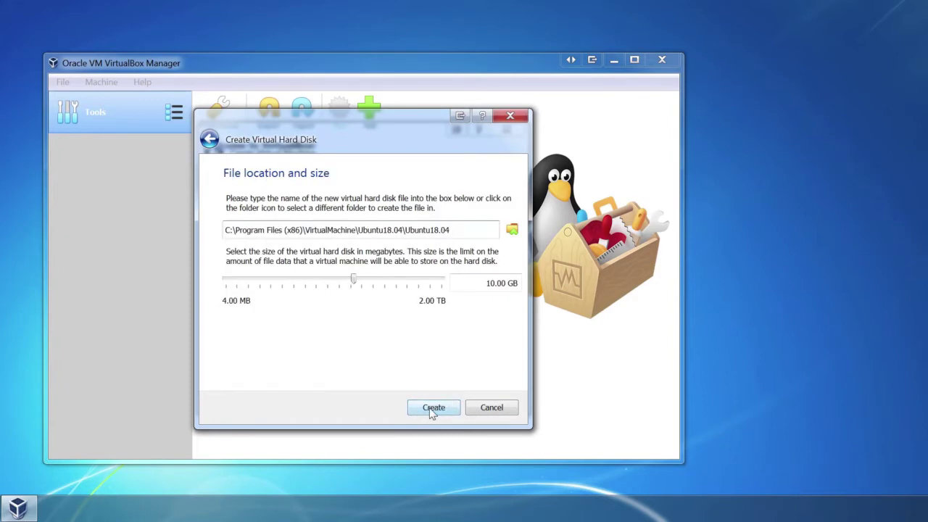
{"action": "left_click", "coordinate": [432, 408]}
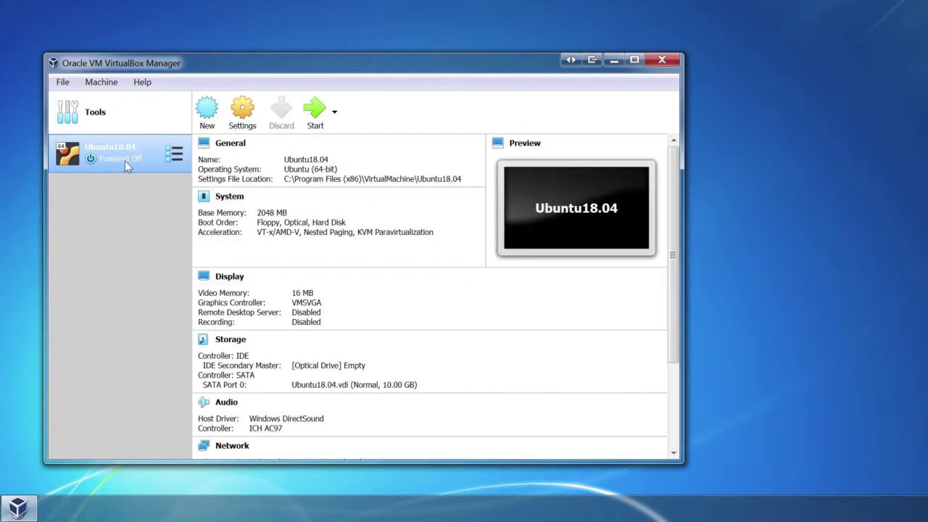
Boot Ubuntu18.04 from ubuntu-18.04.3-desktop-amd64.iso and dismiss the mouse integration notice.
{"action": "left_click", "coordinate": [316, 116]}
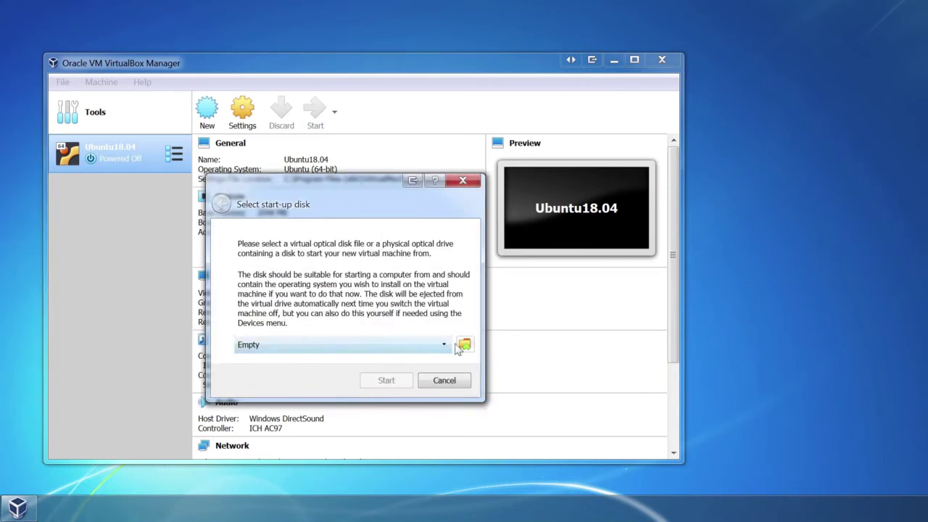
{"action": "left_click", "coordinate": [464, 346]}
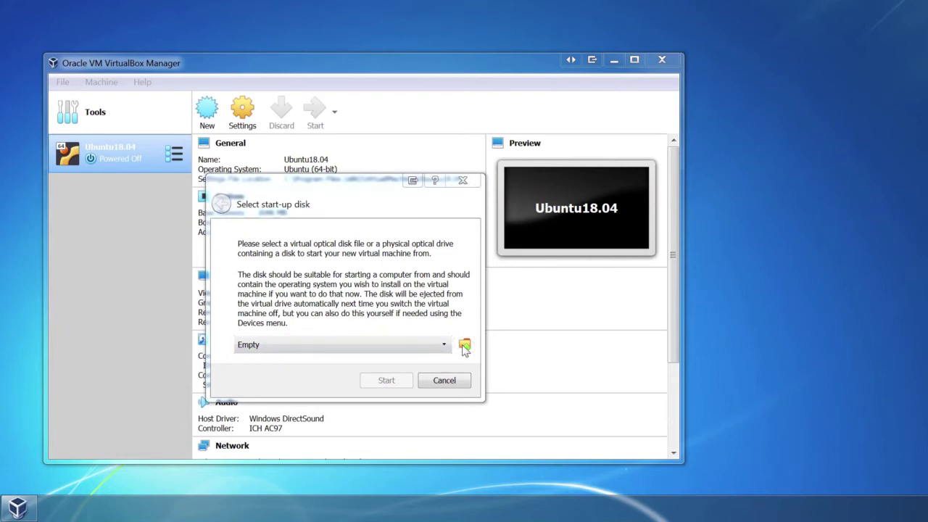
{"action": "left_click", "coordinate": [395, 208]}
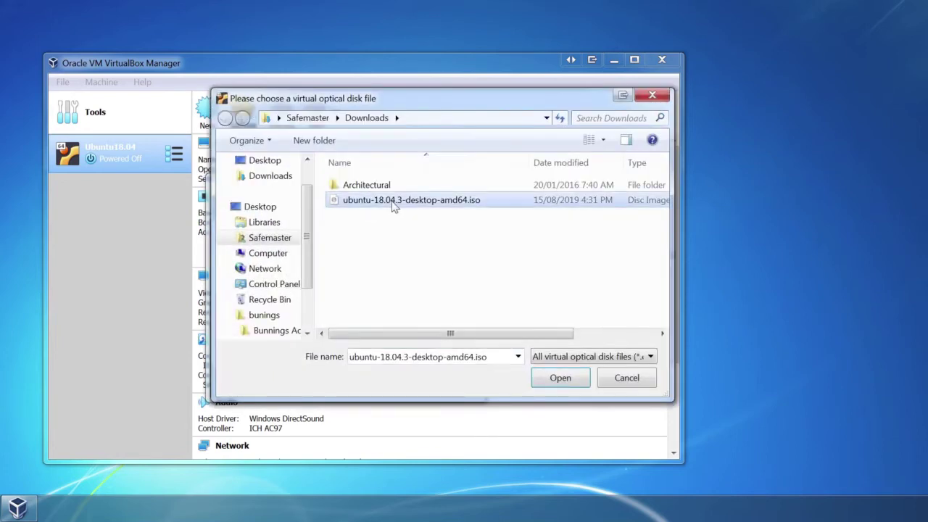
{"action": "double_click", "coordinate": [395, 207]}
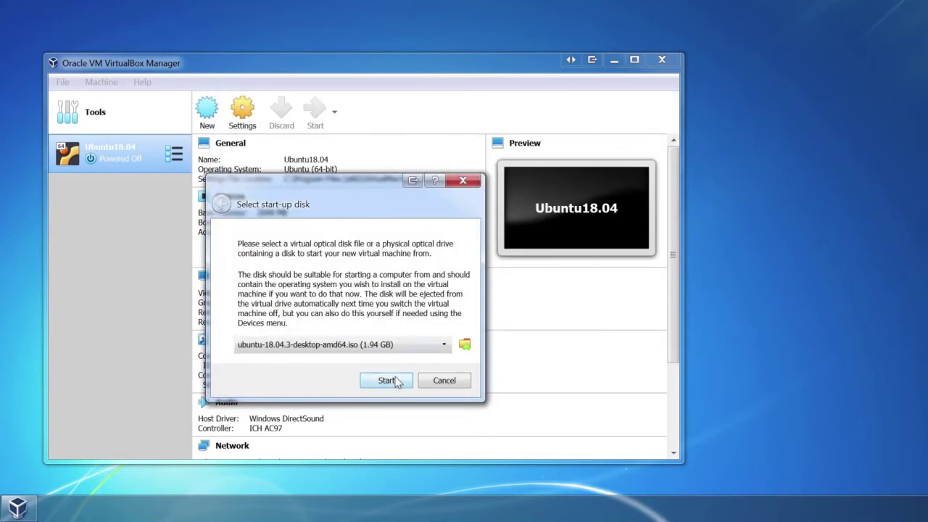
{"action": "left_click", "coordinate": [387, 380]}
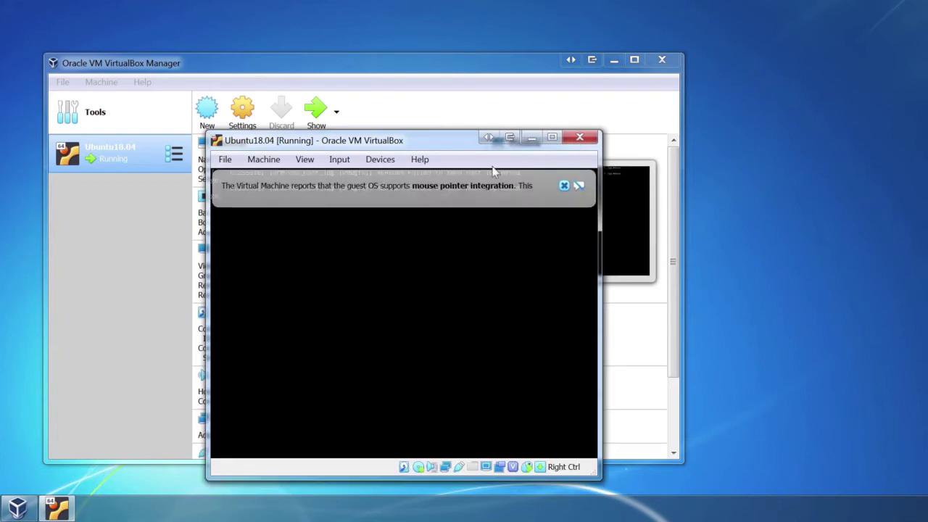
{"action": "left_click", "coordinate": [564, 186]}
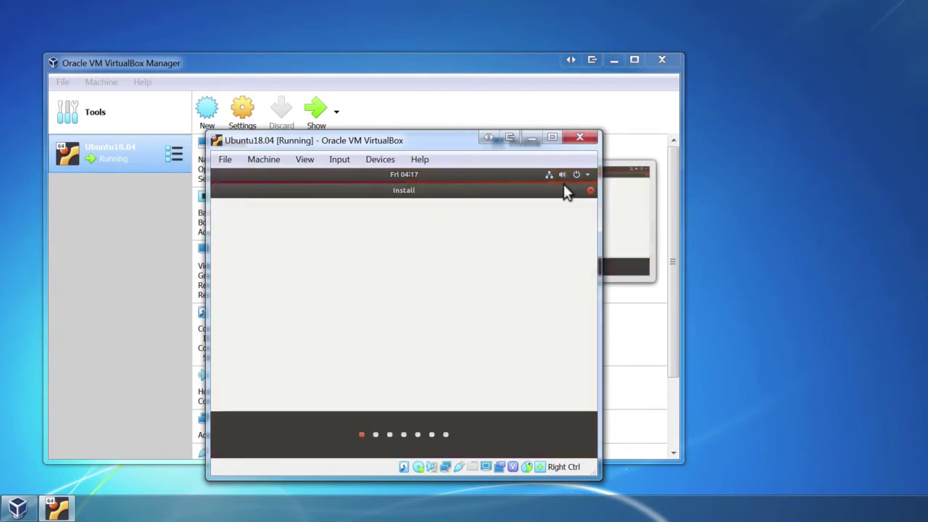
Maximize the VM window and start a normal Ubuntu installation with updates.
{"action": "left_click", "coordinate": [552, 137]}
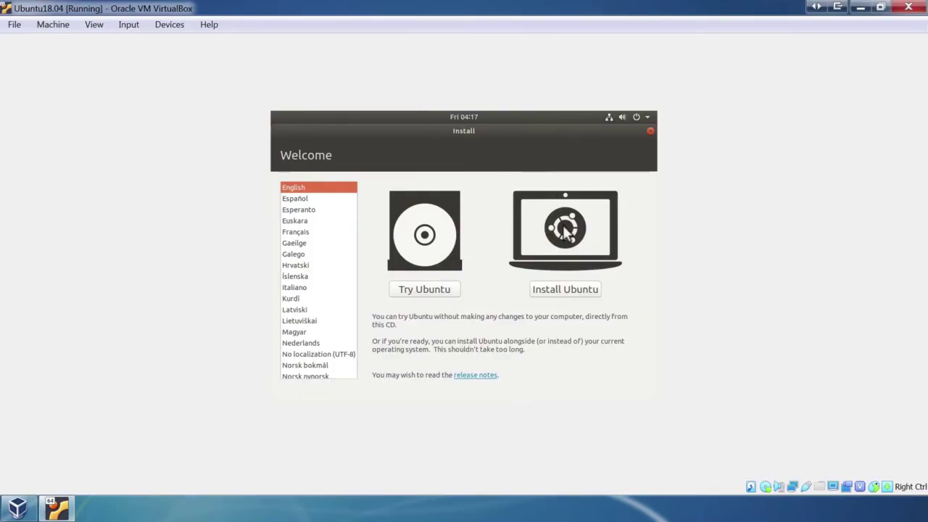
{"action": "left_click", "coordinate": [574, 289]}
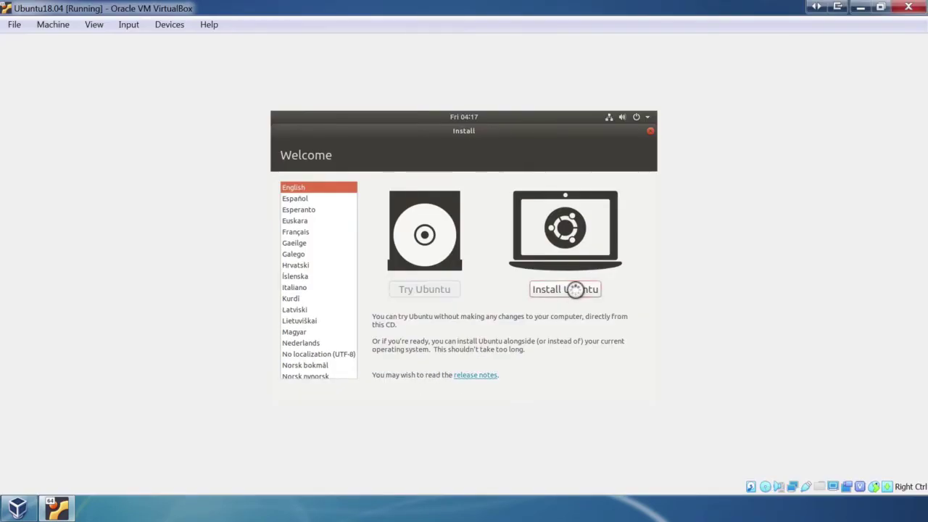
{"action": "left_click", "coordinate": [623, 342]}
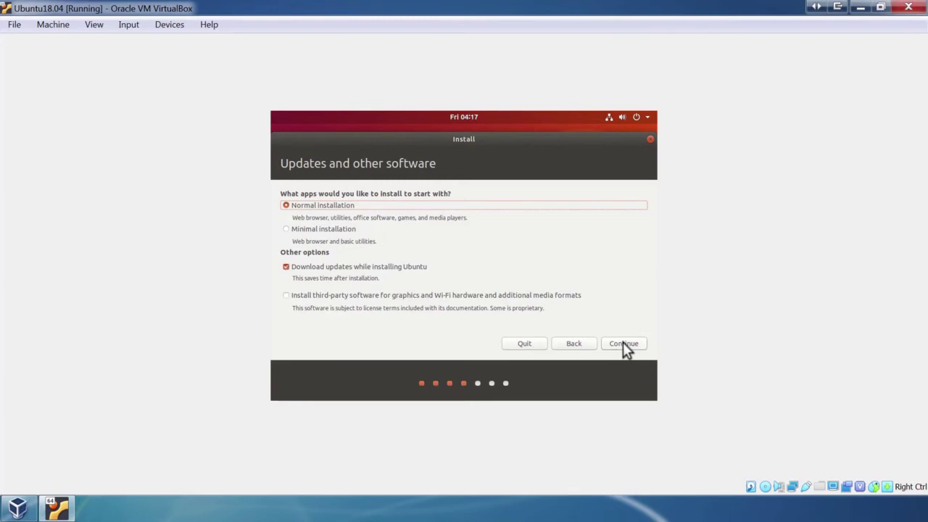
{"action": "left_click", "coordinate": [623, 343]}
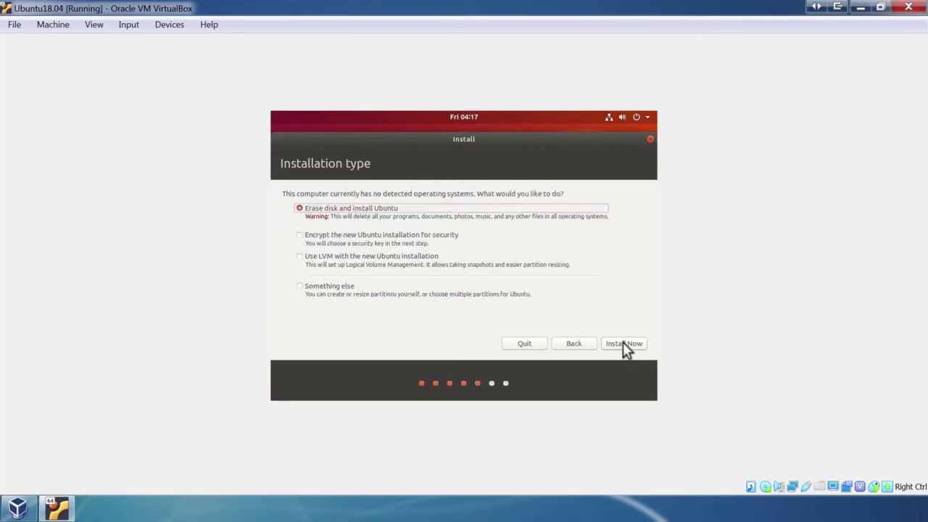
Choose Erase disk and install, confirm the partition changes, and accept Perth as location.
{"action": "left_click", "coordinate": [623, 342]}
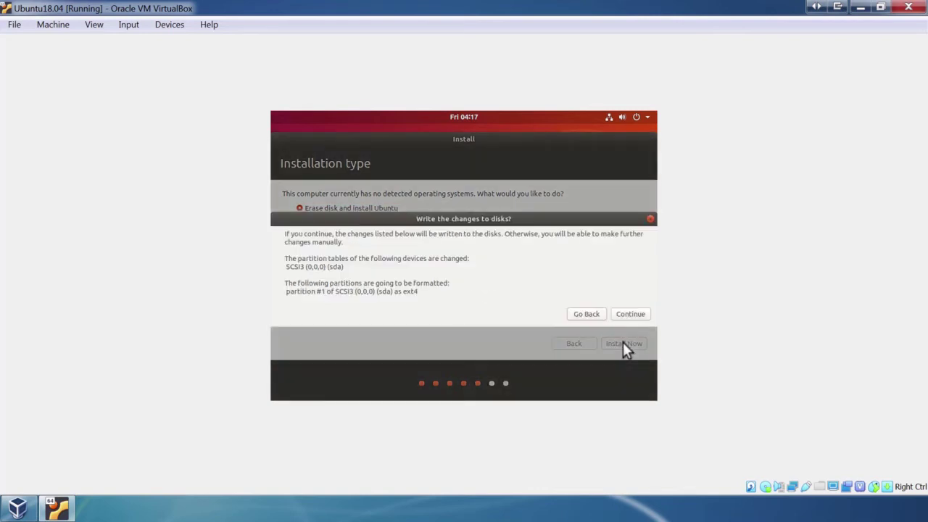
{"action": "left_click", "coordinate": [628, 313]}
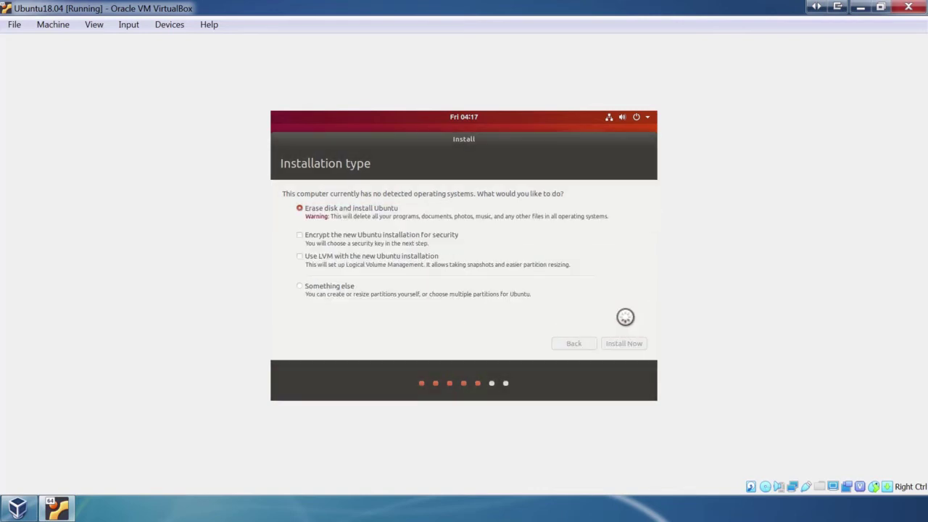
{"action": "left_click", "coordinate": [626, 344]}
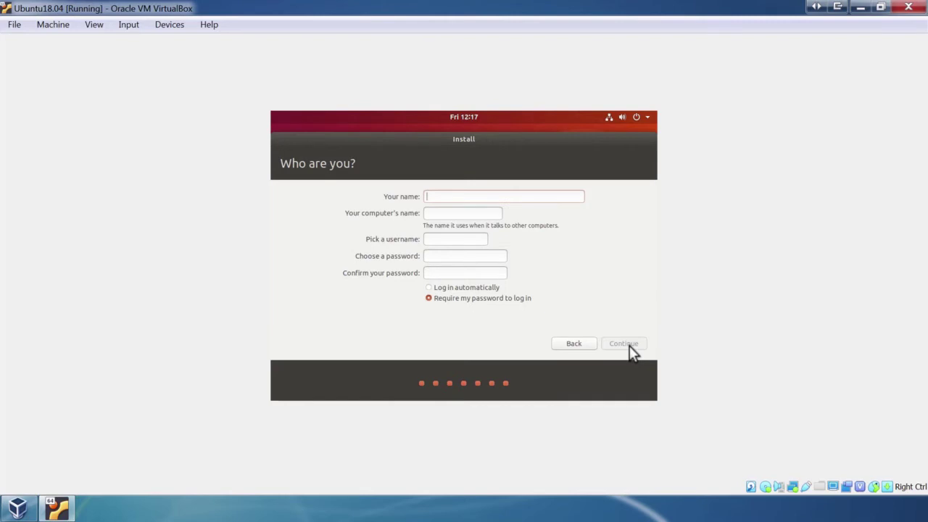
Enter the user's name and account password, enable automatic login, and continue installing.
{"action": "type", "text": "jesse"}
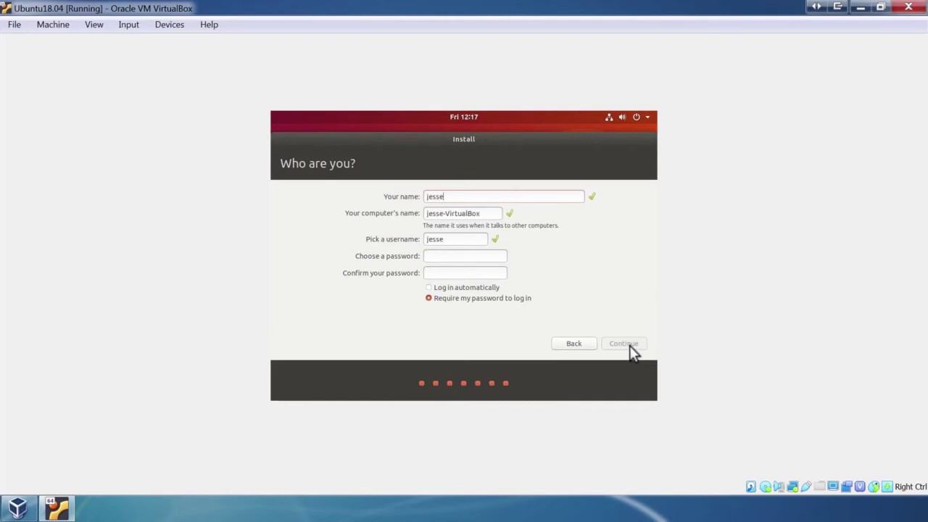
{"action": "left_click", "coordinate": [486, 257]}
{"action": "type", "text": "password1"}
{"action": "left_click", "coordinate": [483, 269]}
{"action": "type", "text": "password1"}
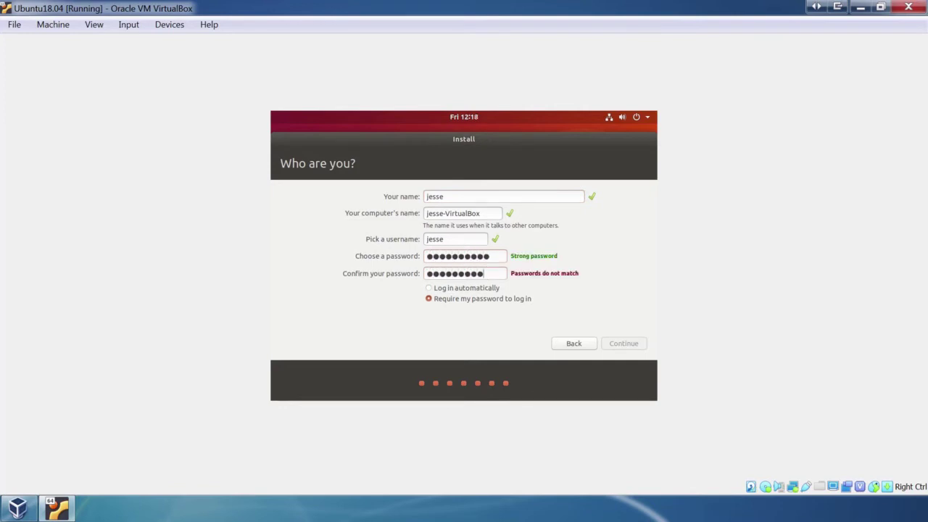
{"action": "left_click", "coordinate": [466, 287]}
{"action": "left_click", "coordinate": [623, 343]}
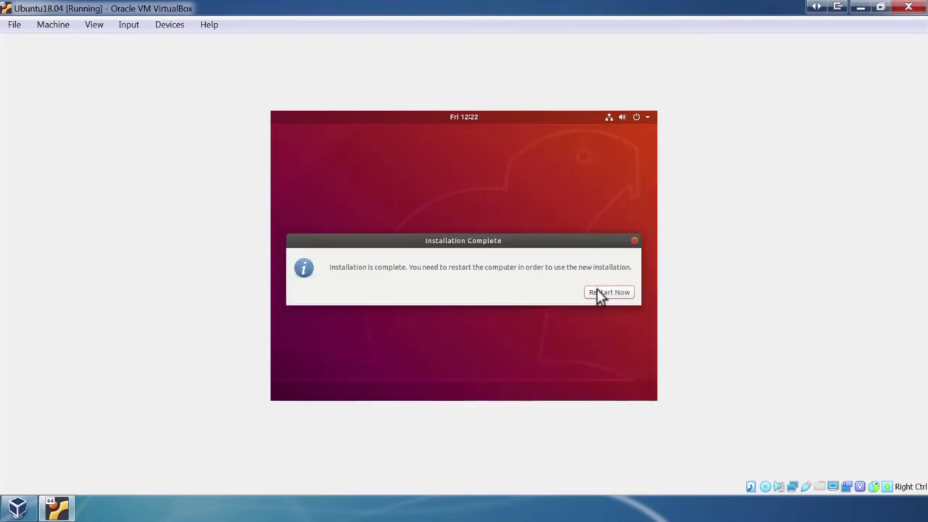
Restart after installation, then power off and close the Ubuntu18.04 machine window.
{"action": "left_click", "coordinate": [601, 291]}
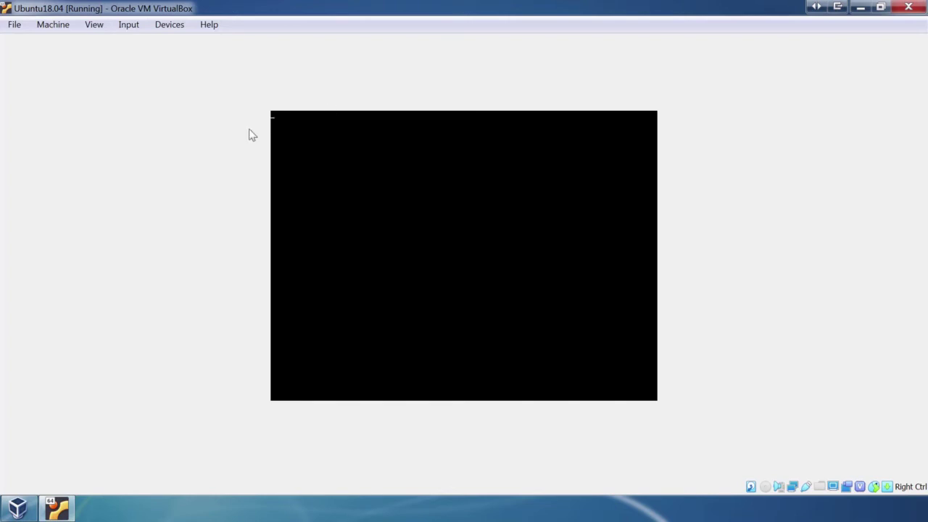
{"action": "left_click", "coordinate": [16, 26]}
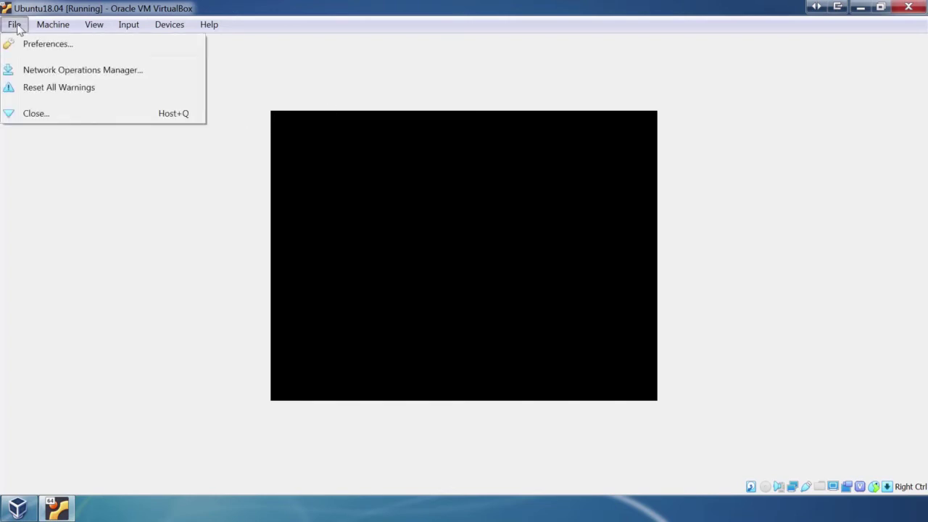
{"action": "mouse_move", "coordinate": [40, 29]}
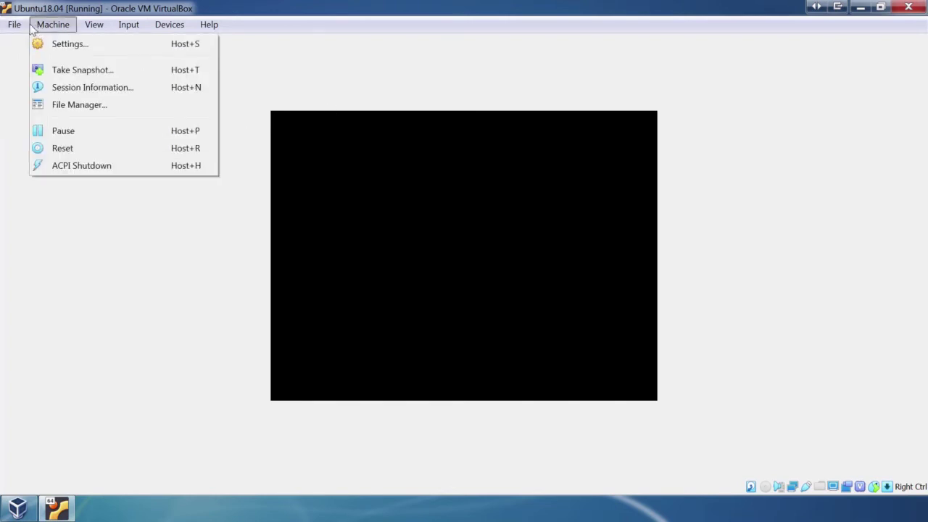
{"action": "left_click", "coordinate": [37, 115]}
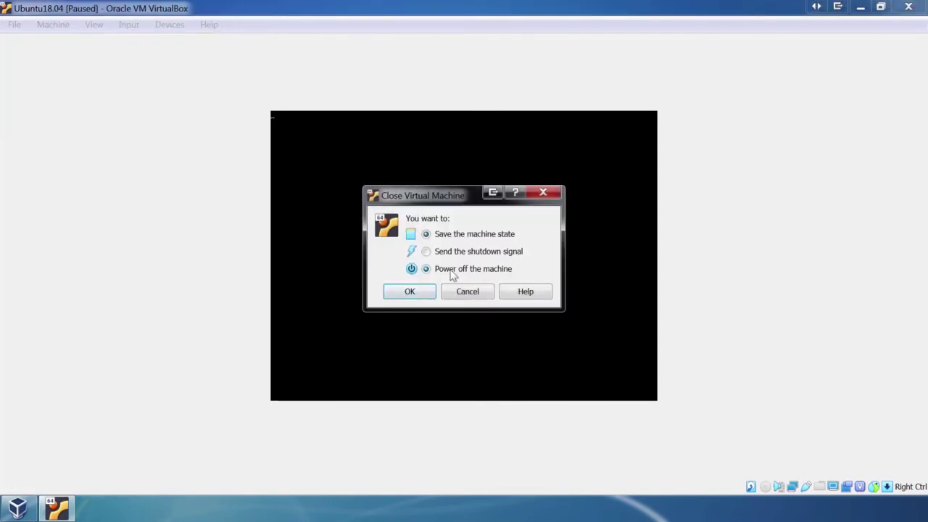
{"action": "left_click", "coordinate": [419, 291]}
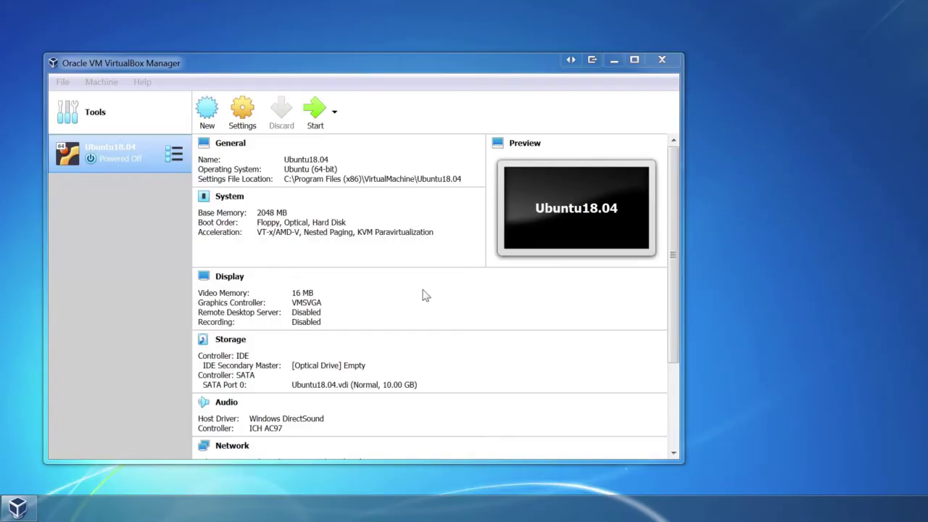
Start Ubuntu18.04 again and go through the Welcome to Ubuntu pages, Livepatch and usage reporting, to Done.
{"action": "left_click", "coordinate": [318, 116]}
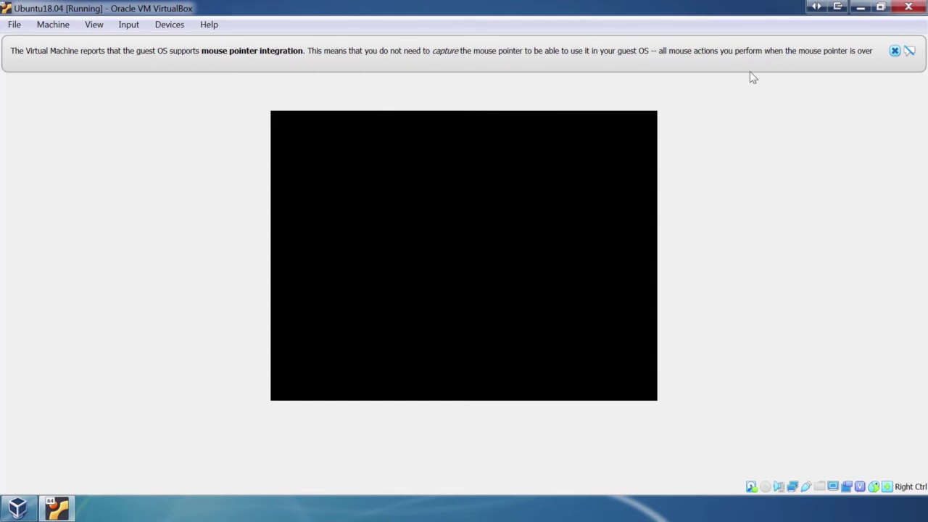
{"action": "left_click", "coordinate": [896, 52]}
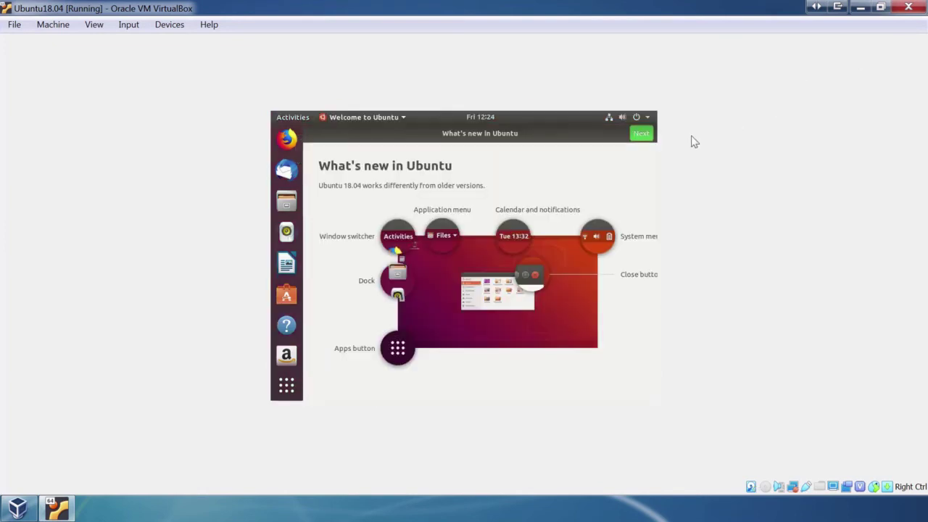
{"action": "left_click", "coordinate": [640, 135]}
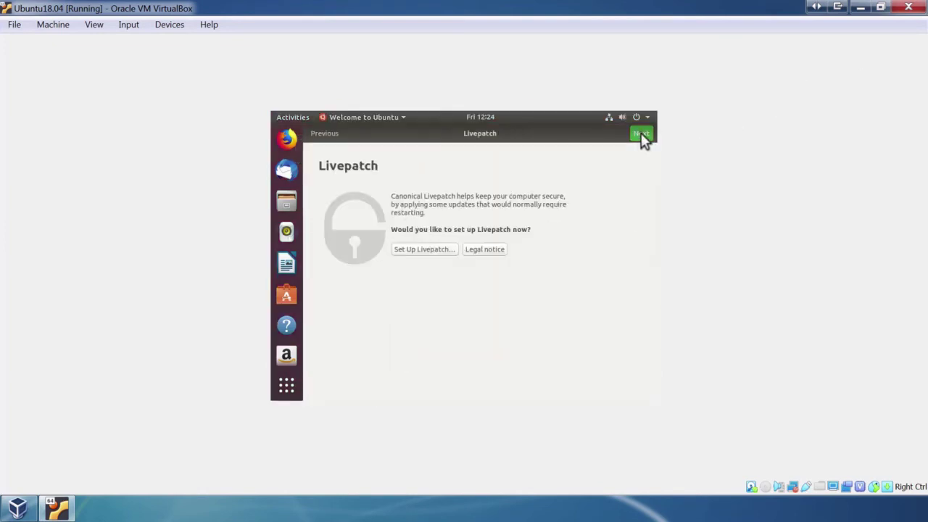
{"action": "left_click", "coordinate": [641, 134]}
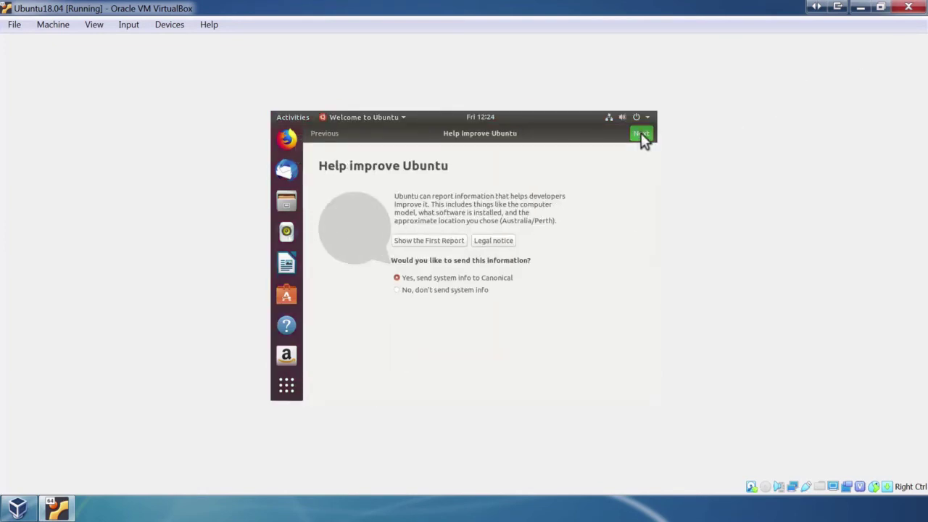
{"action": "left_click", "coordinate": [641, 135]}
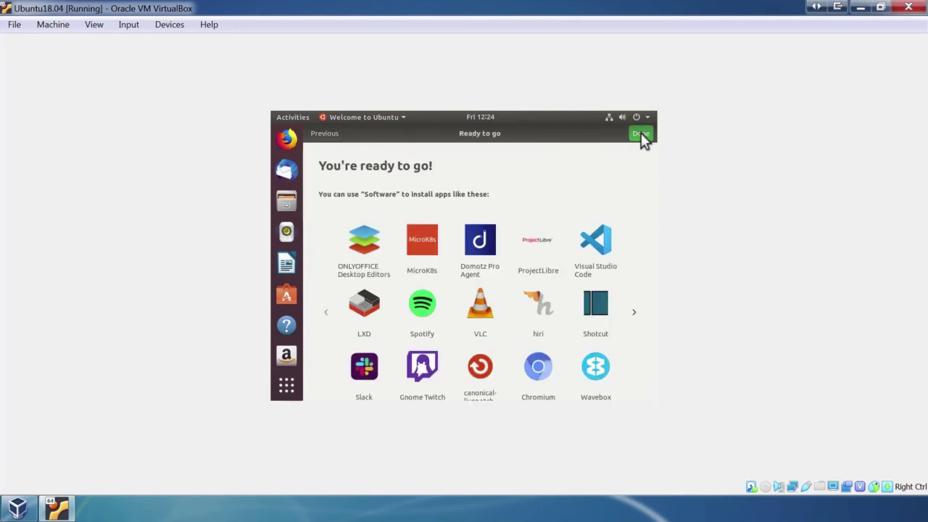
{"action": "left_click", "coordinate": [641, 135]}
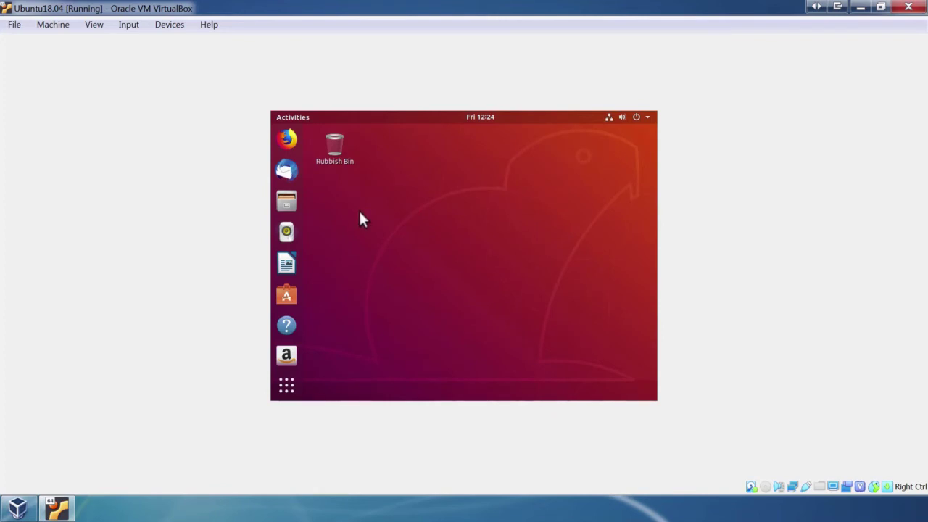
Minimize the VirtualBox Manager, re-maximize the Ubuntu18.04 VM window, and show its Devices menu.
{"action": "double_click", "coordinate": [373, 8]}
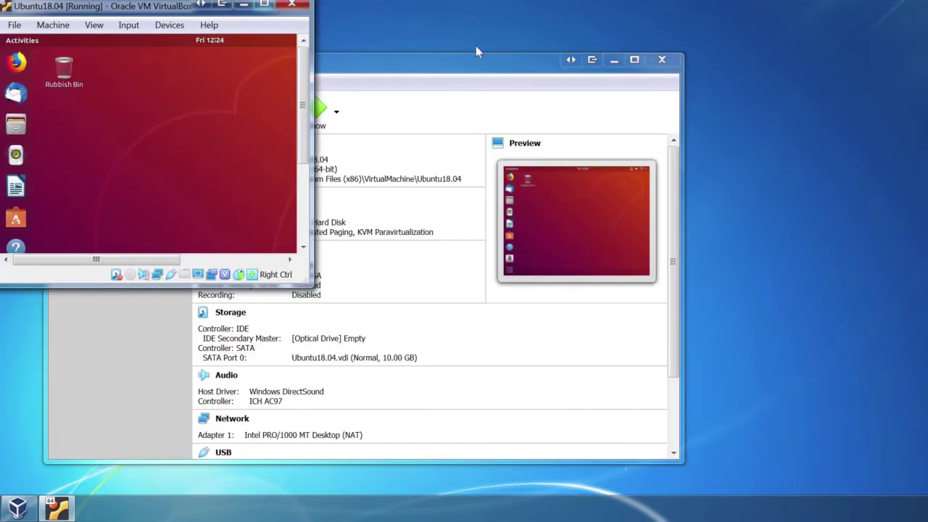
{"action": "left_click", "coordinate": [614, 60]}
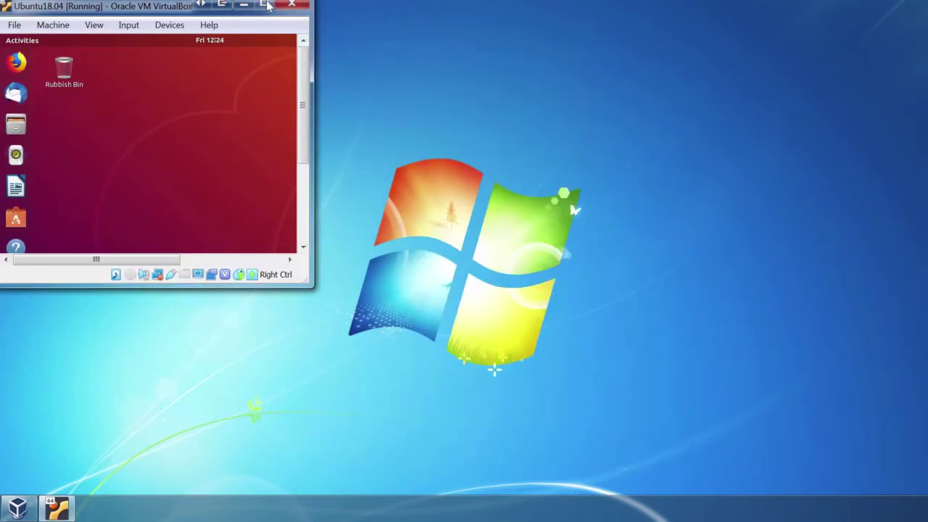
{"action": "left_click", "coordinate": [264, 5]}
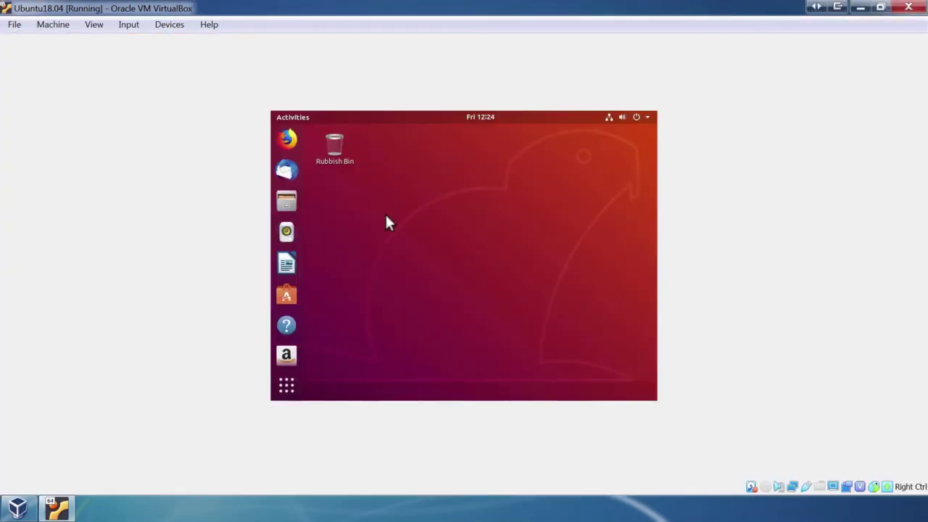
{"action": "left_click", "coordinate": [169, 25]}
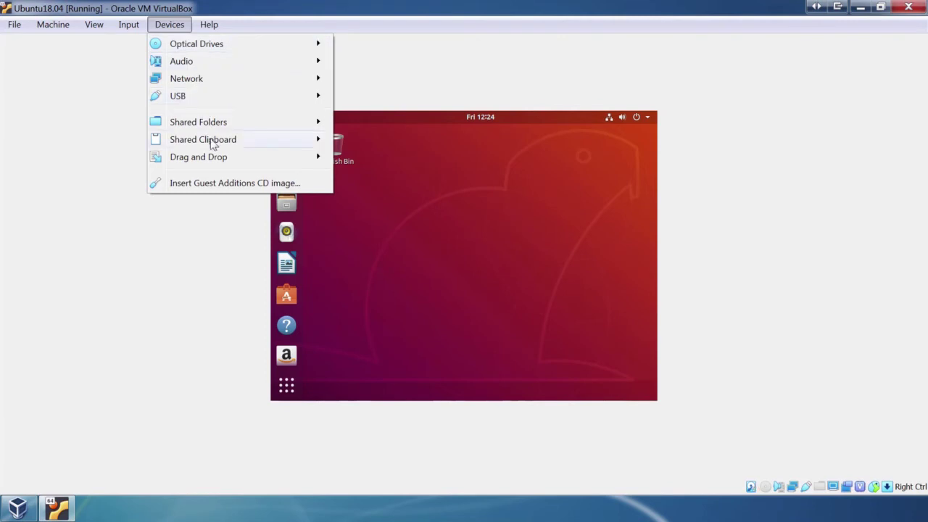
Insert the Guest Additions CD, run the 6.0.10 installer with the user's password, then close its terminal.
{"action": "left_click", "coordinate": [222, 185]}
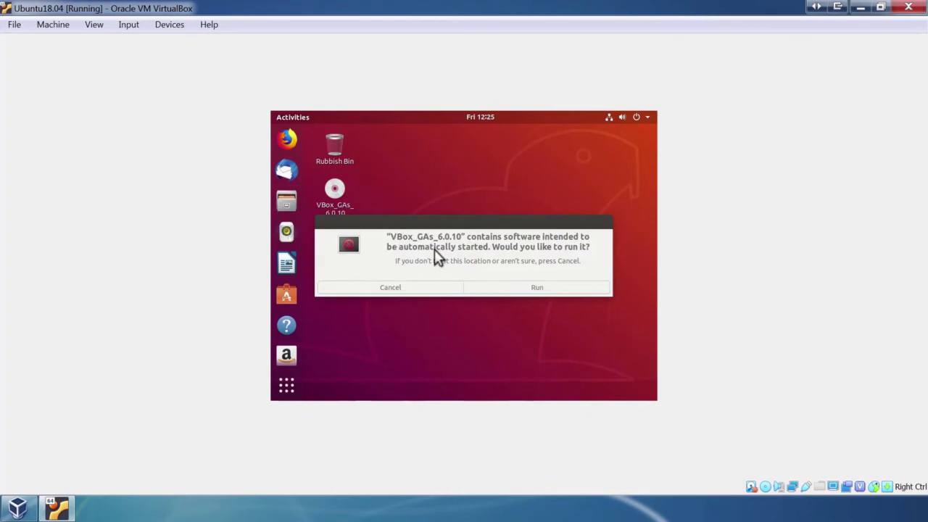
{"action": "left_click", "coordinate": [534, 287]}
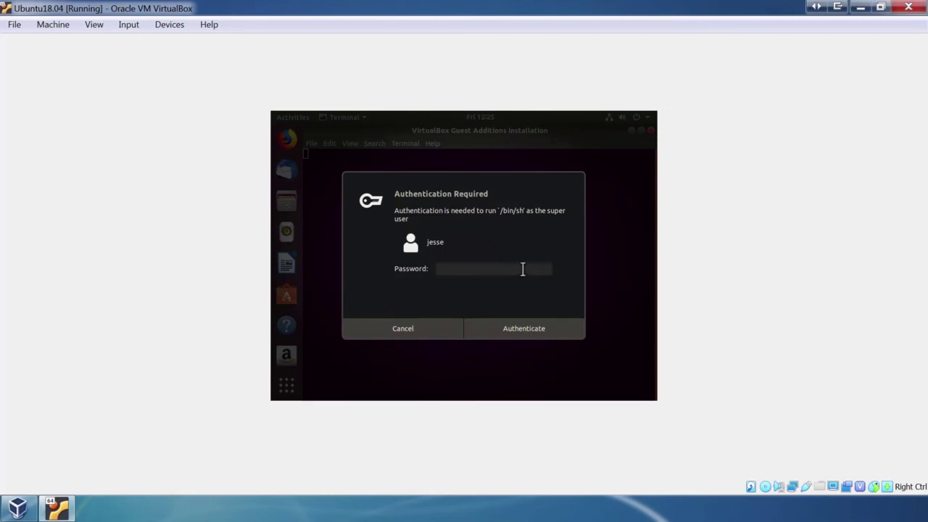
{"action": "type", "text": "••••••••"}
{"action": "key", "text": "Return"}
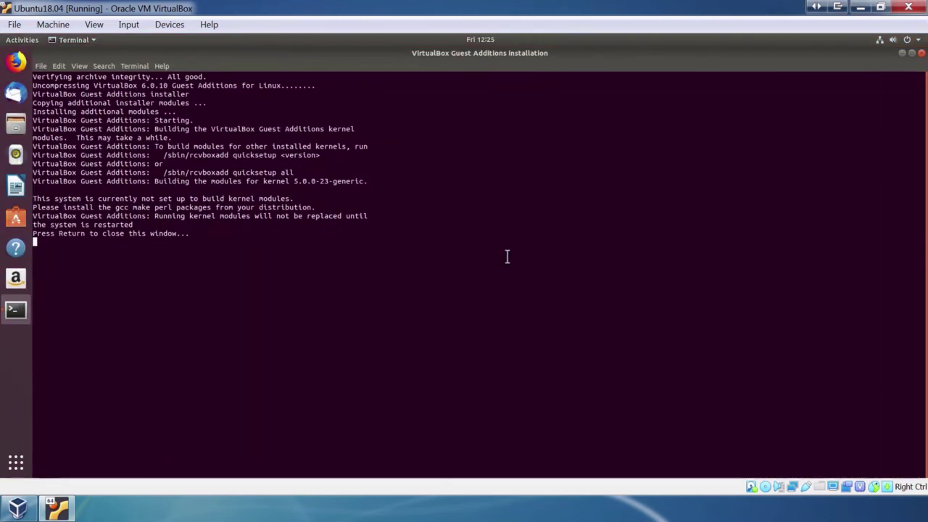
{"action": "left_click", "coordinate": [921, 54]}
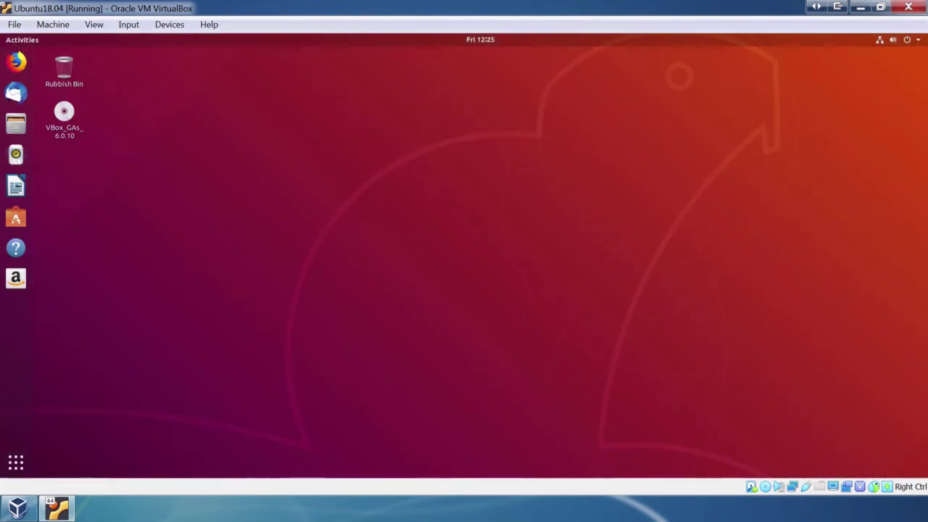
Browse both pages of the Ubuntu application grid, then dismiss it.
{"action": "left_click", "coordinate": [18, 462]}
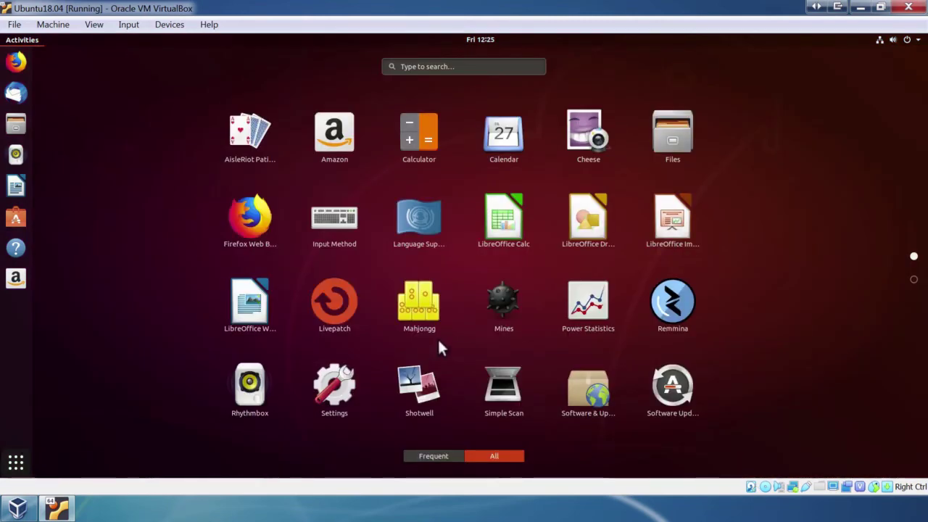
{"action": "scroll", "coordinate": [439, 344], "scroll_direction": "down", "scroll_amount": 1}
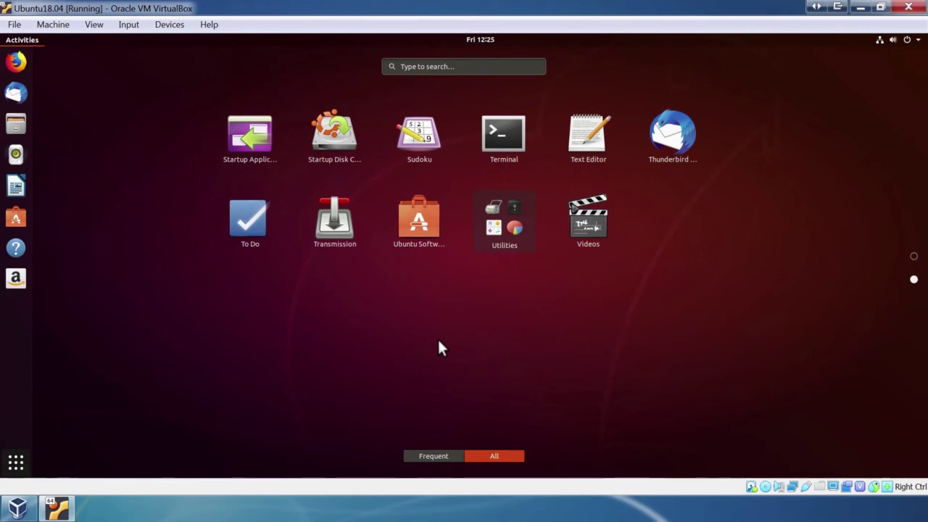
{"action": "scroll", "coordinate": [439, 344], "scroll_direction": "up", "scroll_amount": 1}
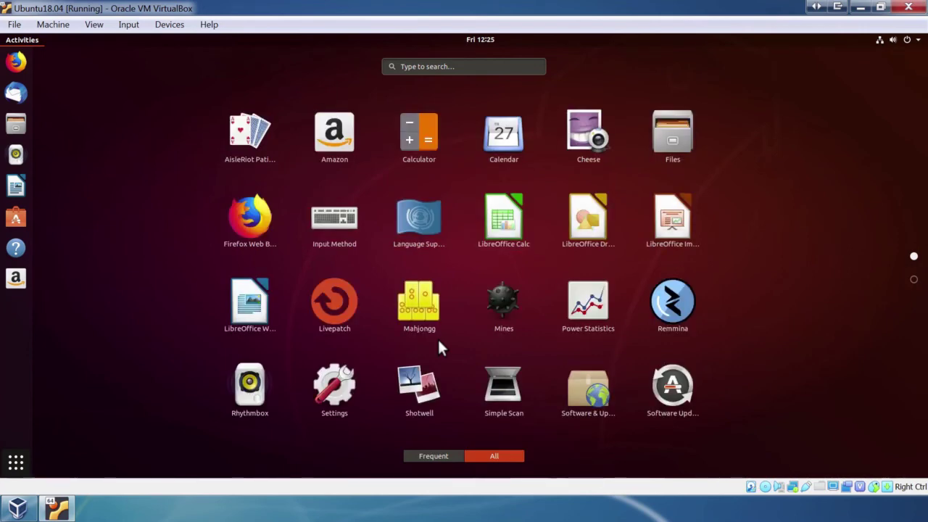
{"action": "left_click", "coordinate": [437, 338]}
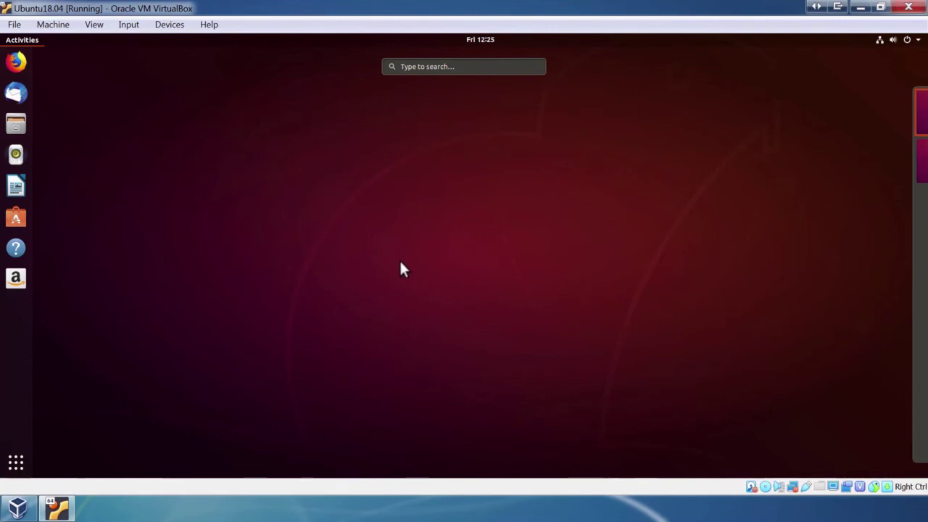
Restore the VM to a smaller window beside img0.jpg and accept the Software Updater's Install Now.
{"action": "left_click", "coordinate": [334, 215]}
{"action": "double_click", "coordinate": [353, 6]}
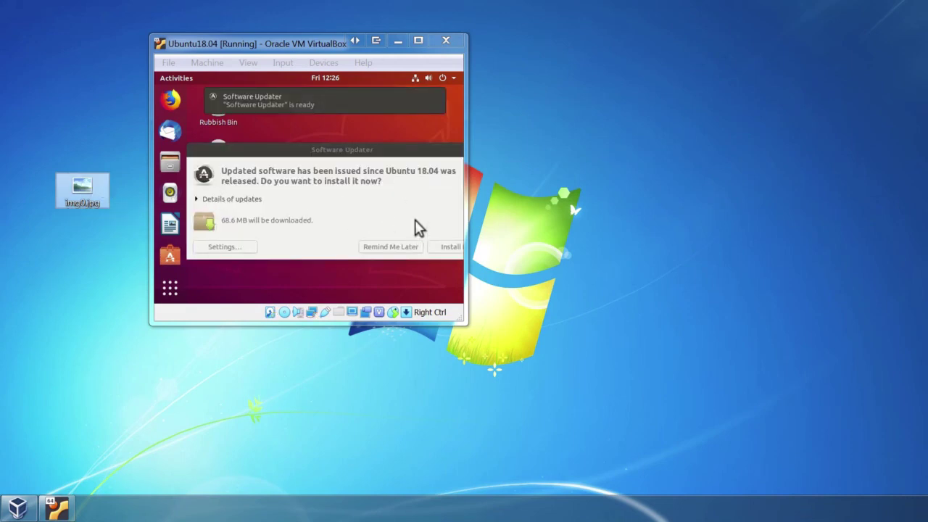
{"action": "left_click", "coordinate": [400, 159]}
{"action": "left_click_drag", "start_coordinate": [399, 160], "coordinate": [375, 151]}
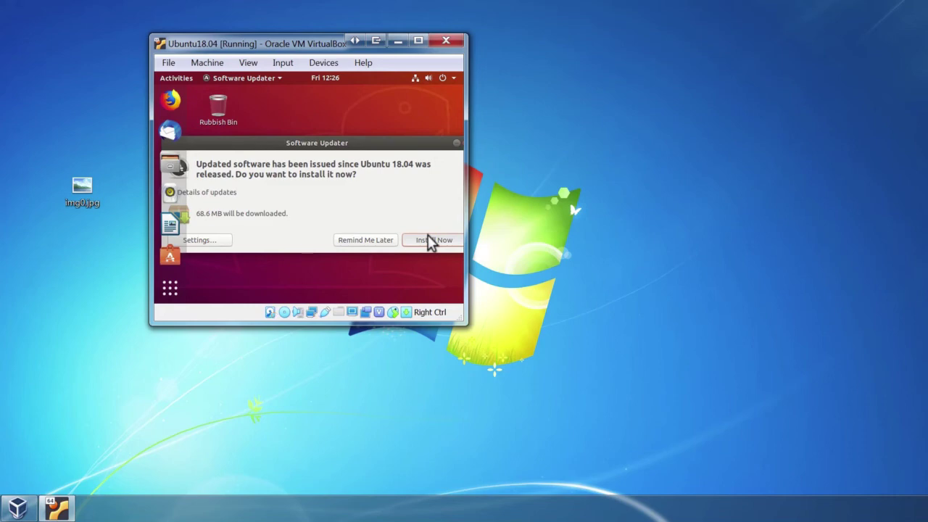
{"action": "left_click", "coordinate": [428, 240]}
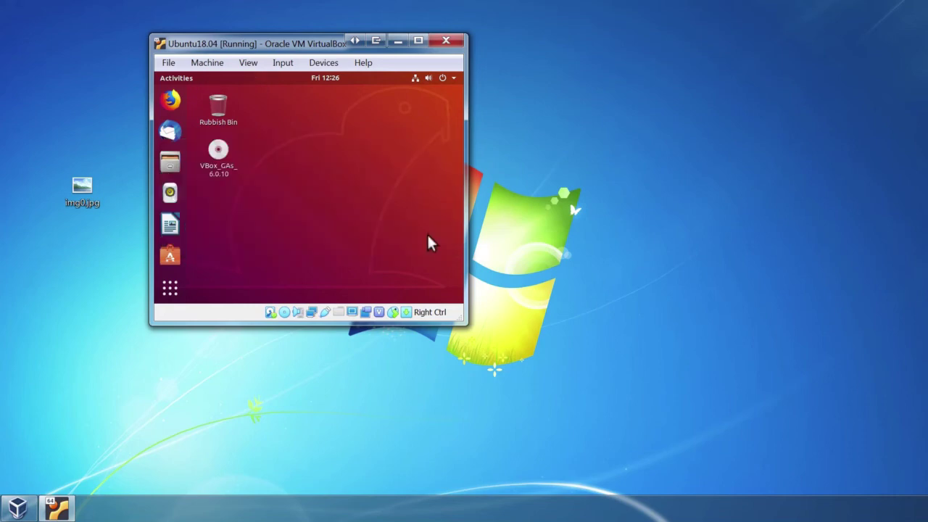
Authenticate the Ubuntu update install with the password, alongside two attempts to drag img0.jpg into the VM.
{"action": "left_click", "coordinate": [93, 201]}
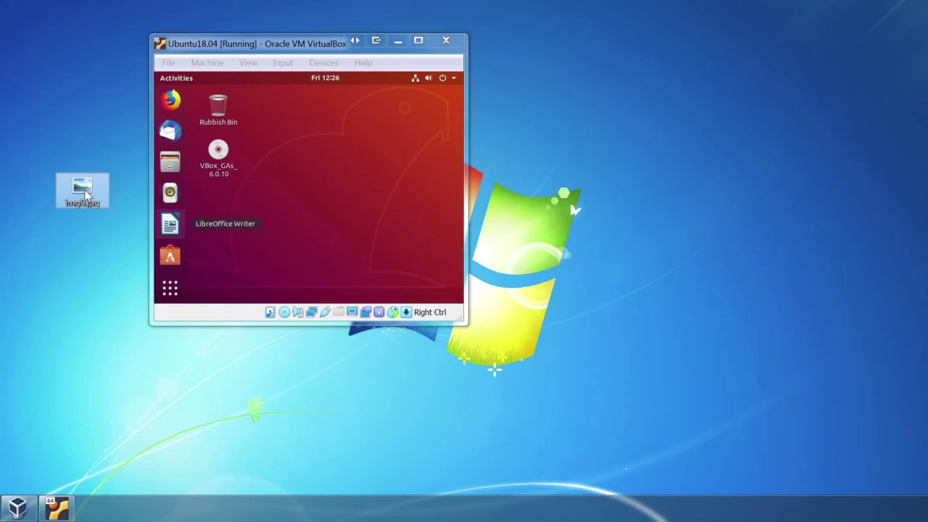
{"action": "left_click_drag", "start_coordinate": [93, 201], "coordinate": [292, 213]}
{"action": "left_click", "coordinate": [293, 205]}
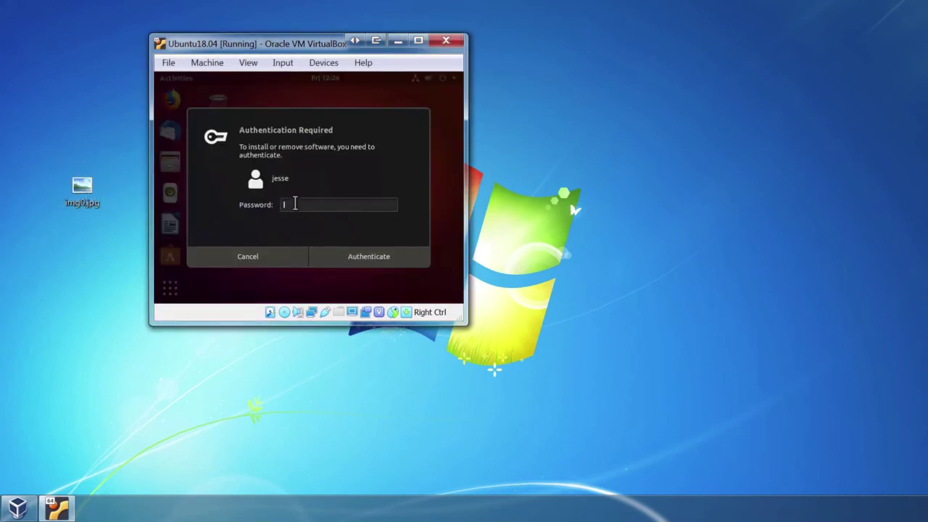
{"action": "type", "text": "***********"}
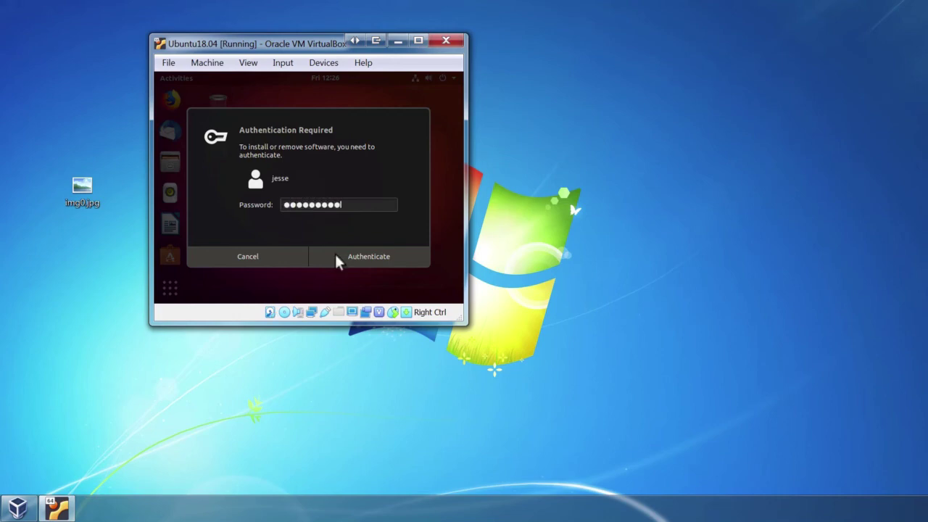
{"action": "left_click", "coordinate": [341, 263]}
{"action": "left_click_drag", "start_coordinate": [87, 193], "coordinate": [258, 201]}
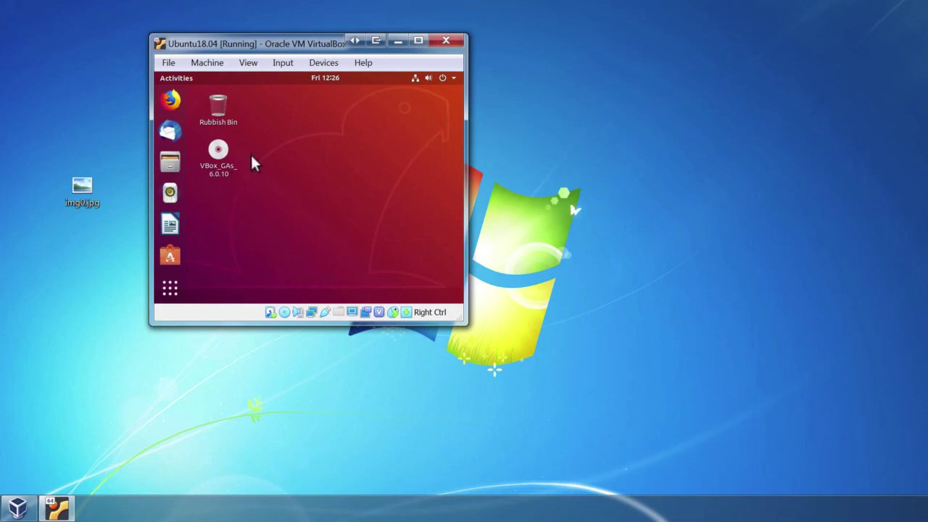
In Ubuntu18.04 Settings > General > Advanced, set Shared Clipboard and Drag'n'Drop to Bidirectional and save.
{"action": "left_click", "coordinate": [207, 64]}
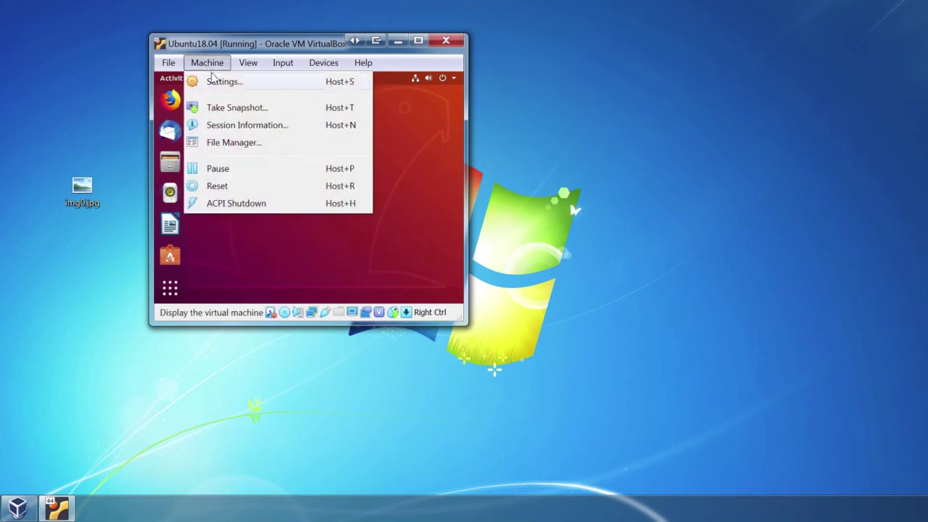
{"action": "left_click", "coordinate": [221, 83]}
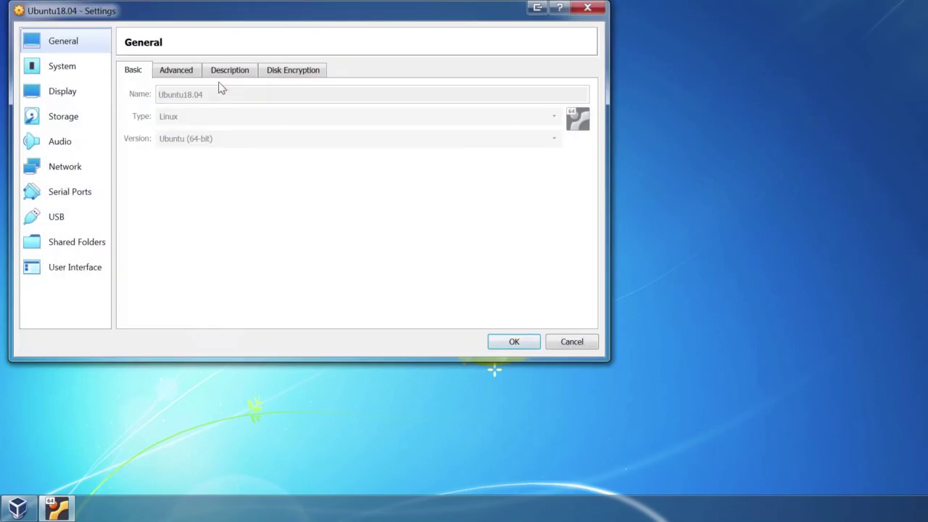
{"action": "left_click", "coordinate": [193, 72]}
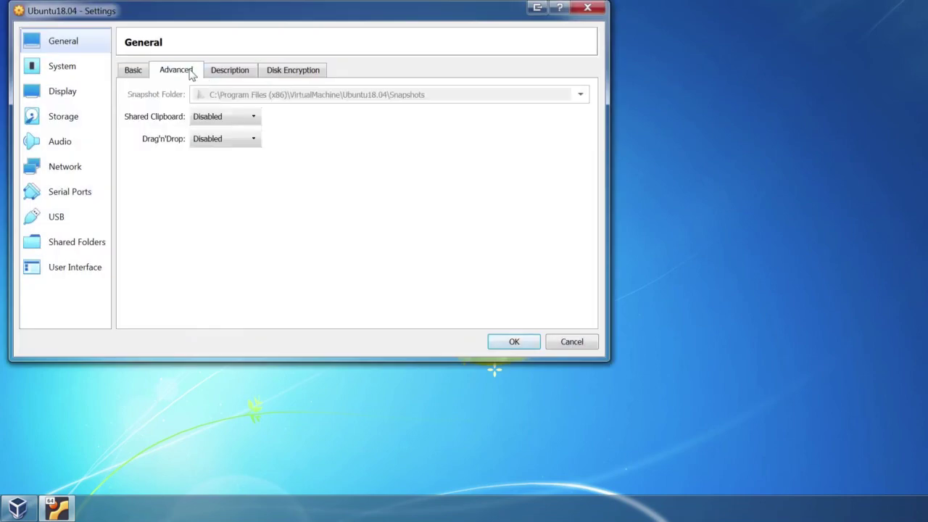
{"action": "left_click", "coordinate": [216, 118]}
{"action": "left_click", "coordinate": [228, 159]}
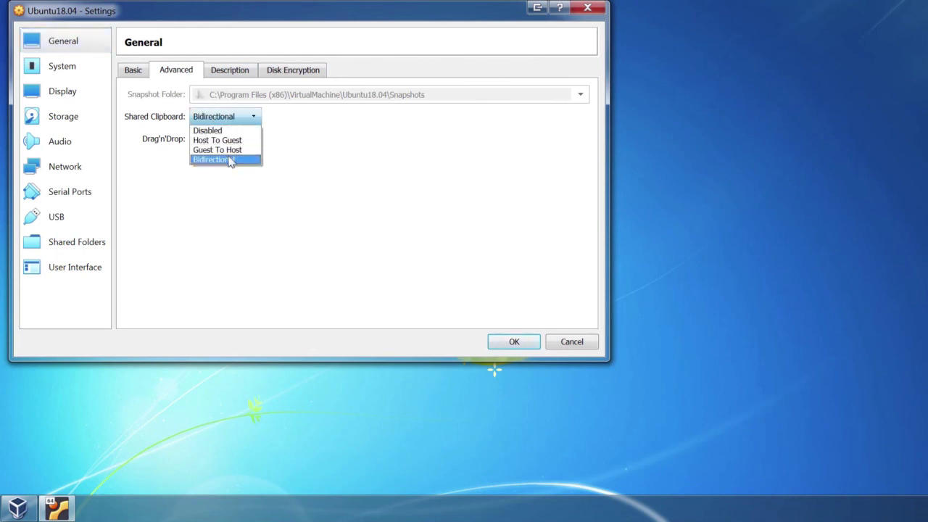
{"action": "left_click", "coordinate": [222, 140]}
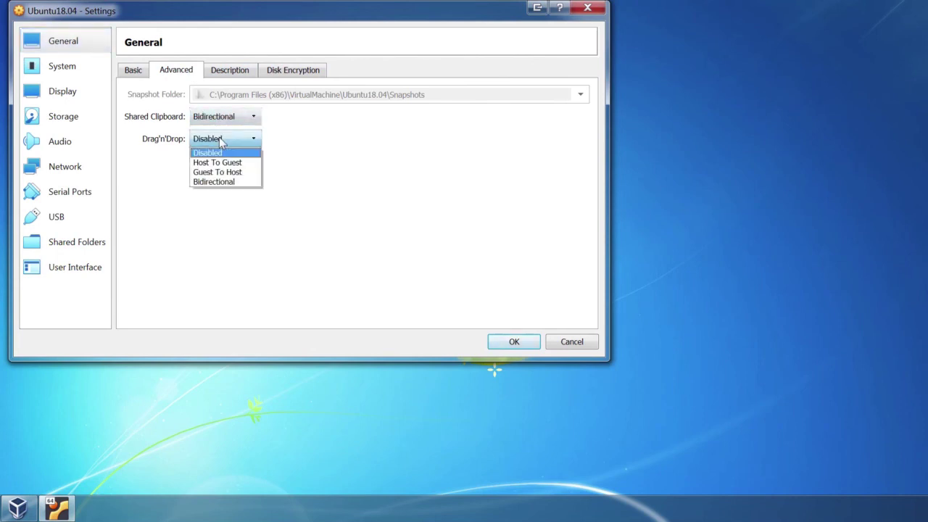
{"action": "left_click", "coordinate": [229, 182]}
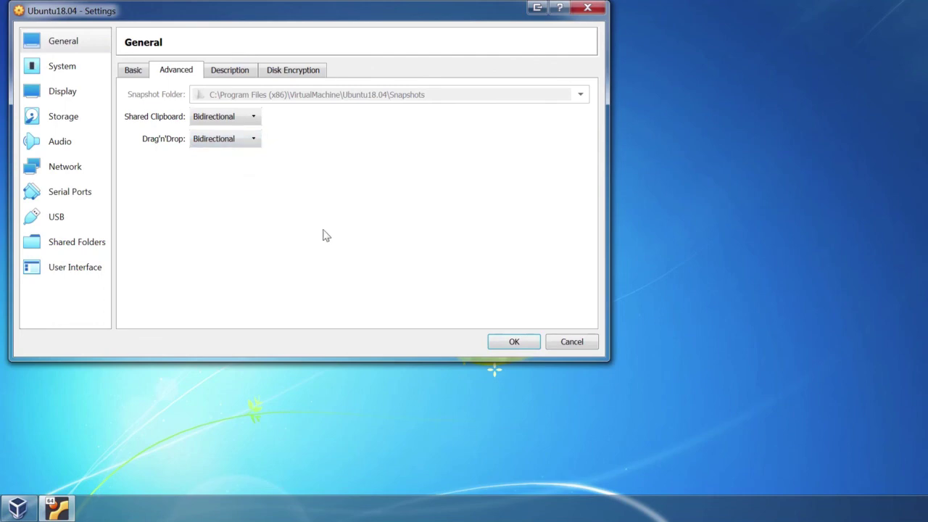
{"action": "left_click", "coordinate": [527, 337]}
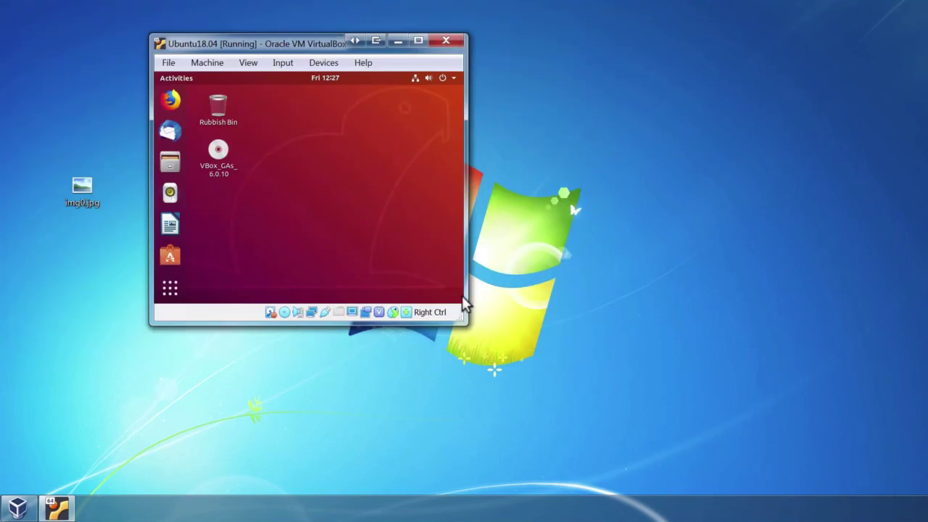
After another failed drag of img0.jpg, restart the Ubuntu guest with the password and dismiss the mouse notice.
{"action": "left_click", "coordinate": [88, 190]}
{"action": "left_click_drag", "start_coordinate": [92, 191], "coordinate": [241, 220]}
{"action": "left_click", "coordinate": [450, 80]}
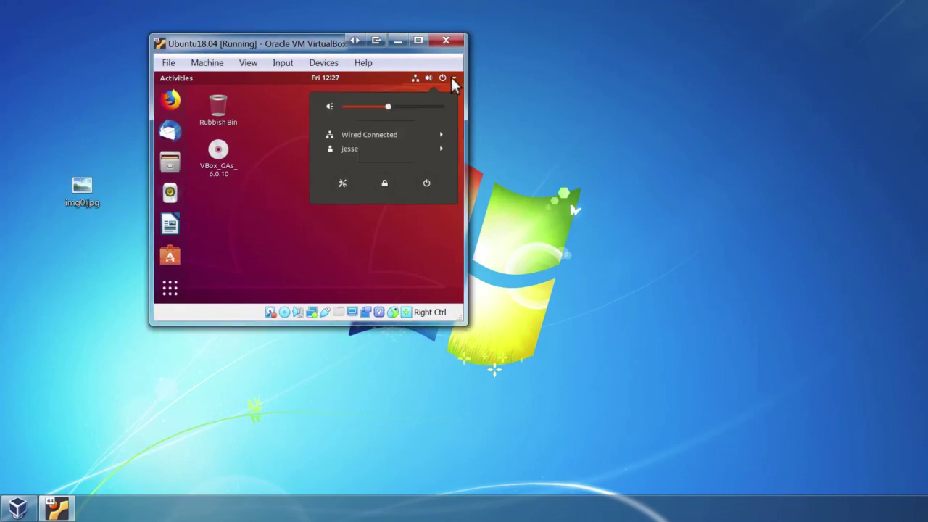
{"action": "left_click", "coordinate": [434, 185]}
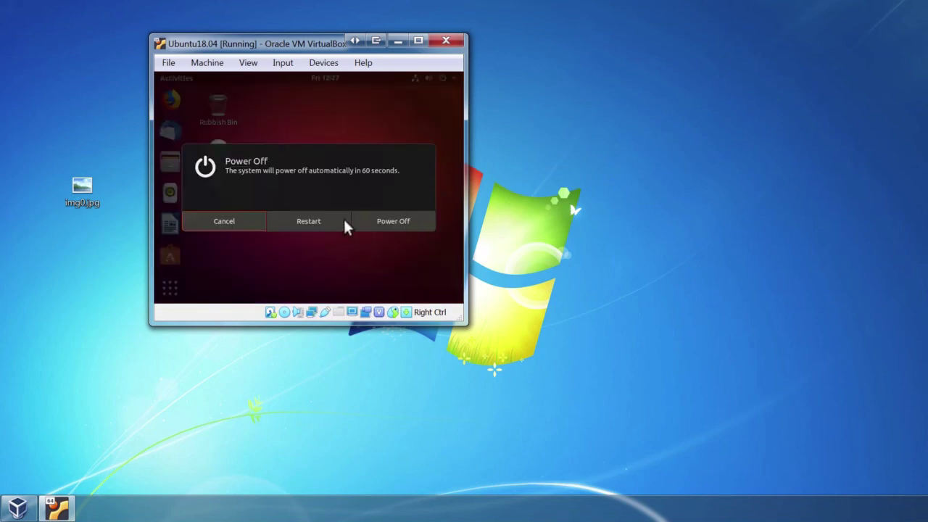
{"action": "left_click", "coordinate": [316, 222]}
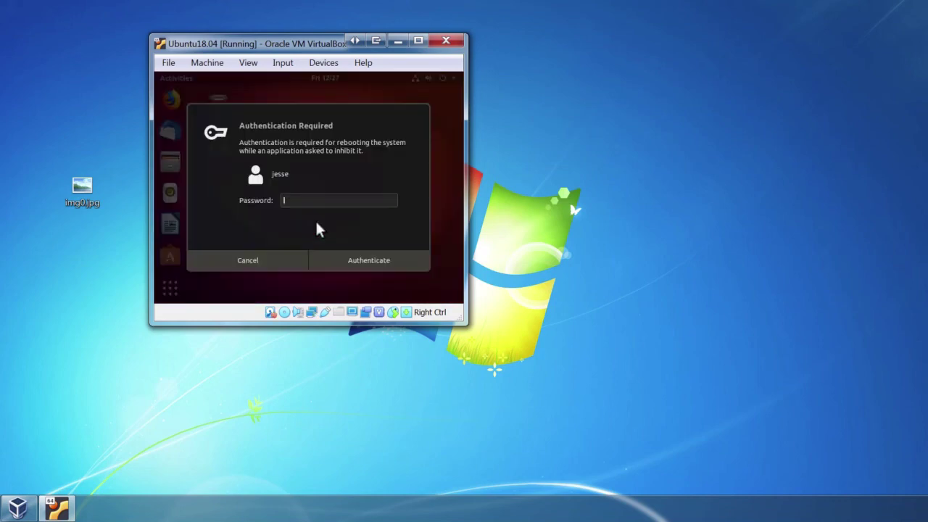
{"action": "type", "text": "*********"}
{"action": "key", "text": "Return"}
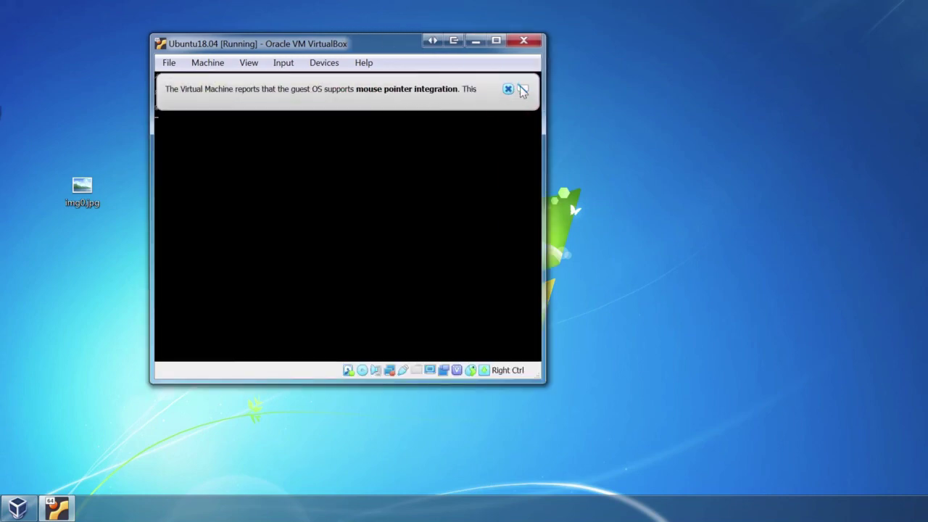
{"action": "left_click", "coordinate": [521, 88]}
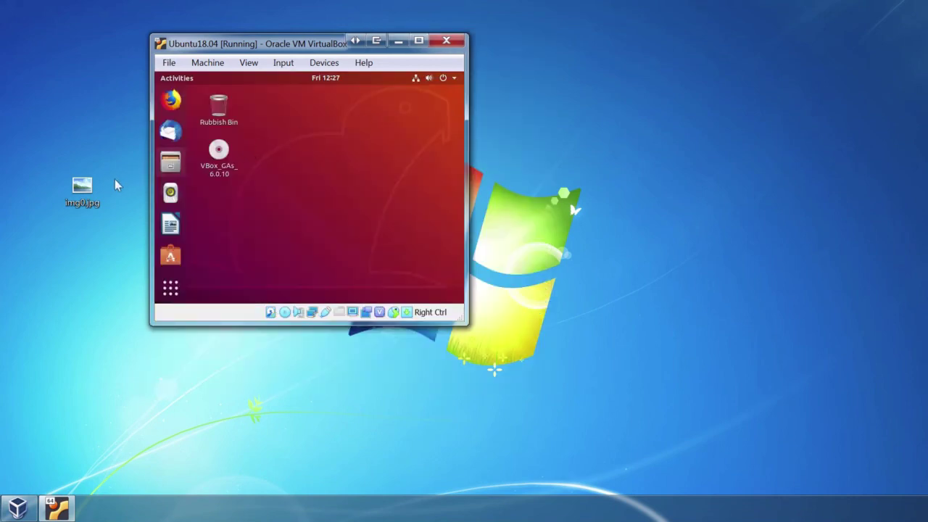
Drag img0.jpg from Windows onto the Ubuntu desktop, then eject the VBox_GAs_6.0.10 disc.
{"action": "left_click", "coordinate": [92, 190]}
{"action": "left_click_drag", "start_coordinate": [92, 190], "coordinate": [228, 208]}
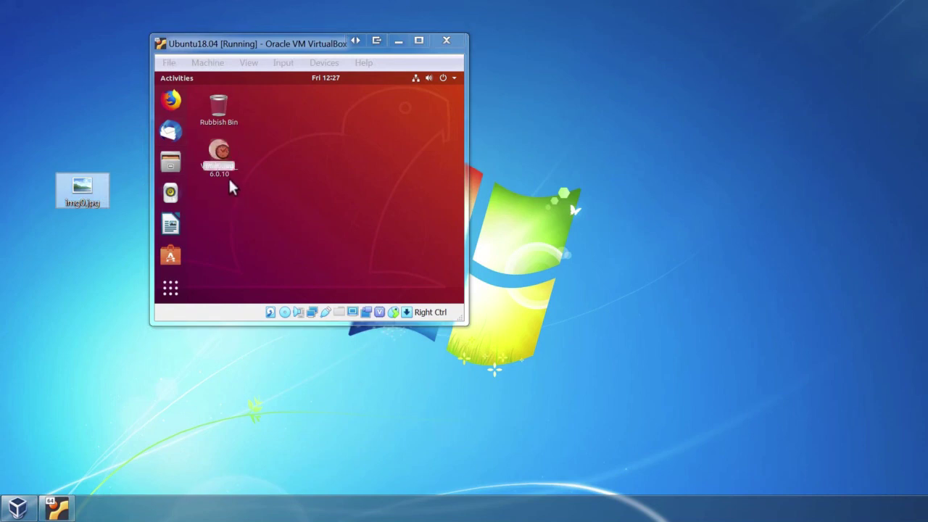
{"action": "left_click_drag", "start_coordinate": [223, 161], "coordinate": [228, 215]}
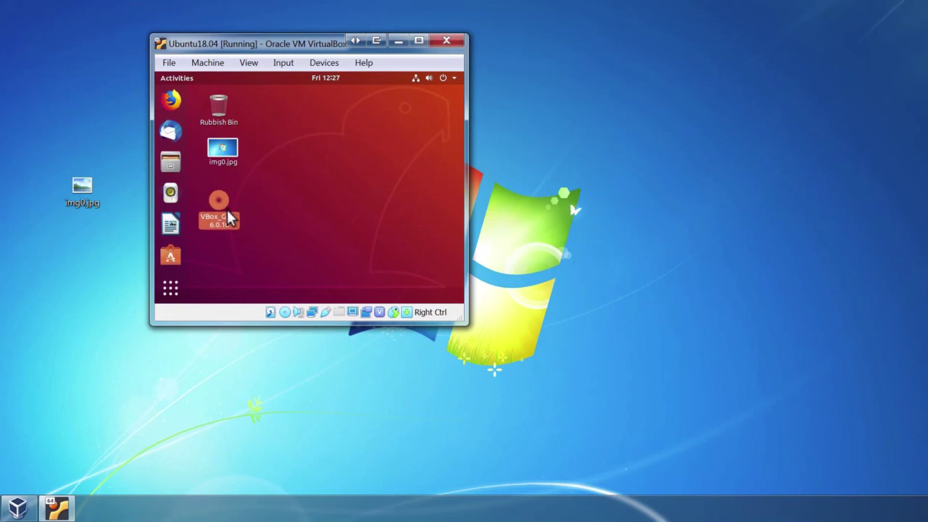
{"action": "right_click", "coordinate": [227, 210]}
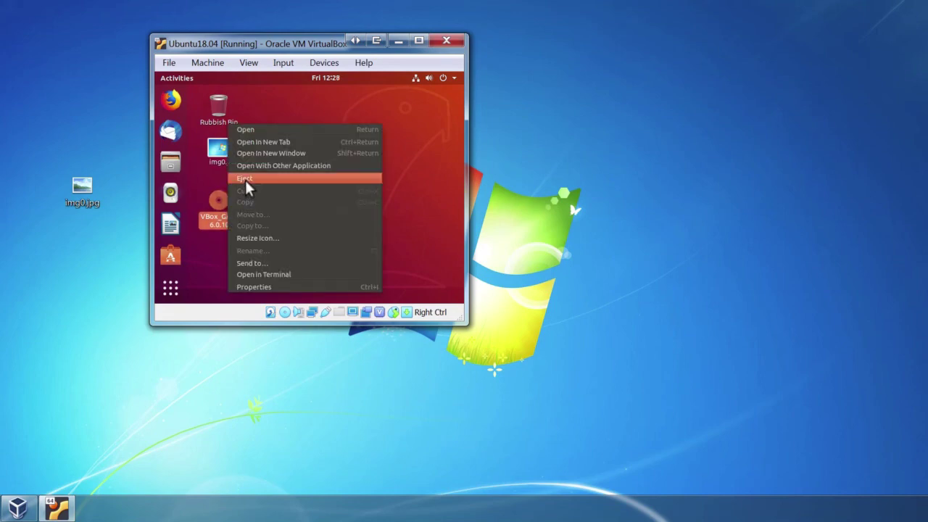
{"action": "left_click", "coordinate": [245, 180]}
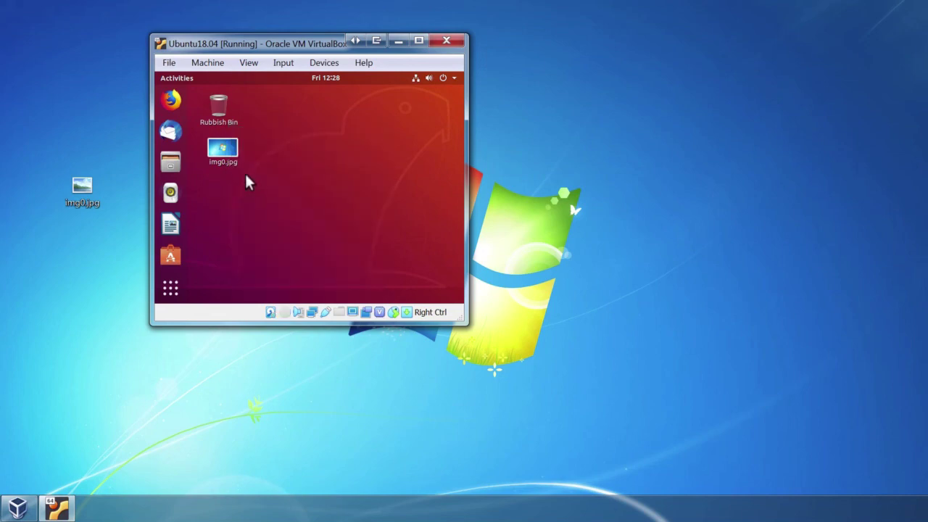
Set img0.jpg as the Ubuntu desktop wallpaper.
{"action": "left_click", "coordinate": [230, 154]}
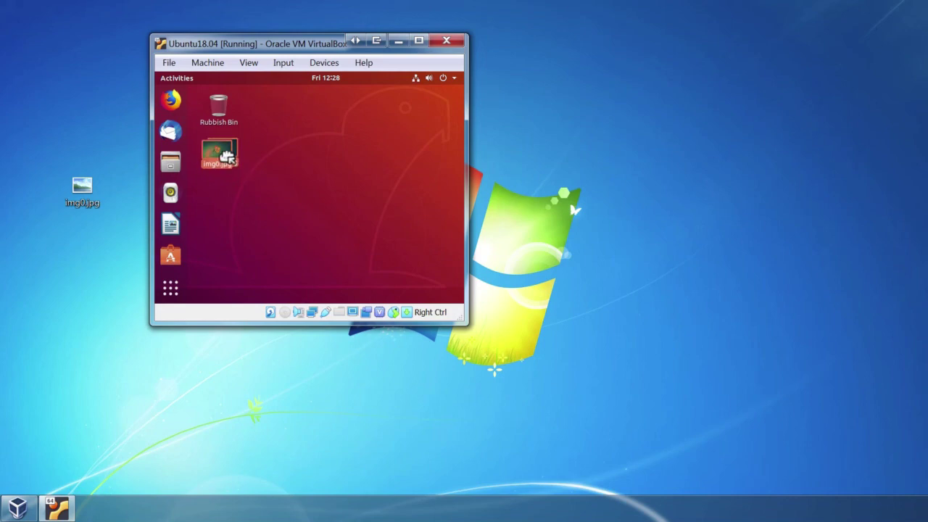
{"action": "right_click", "coordinate": [224, 161]}
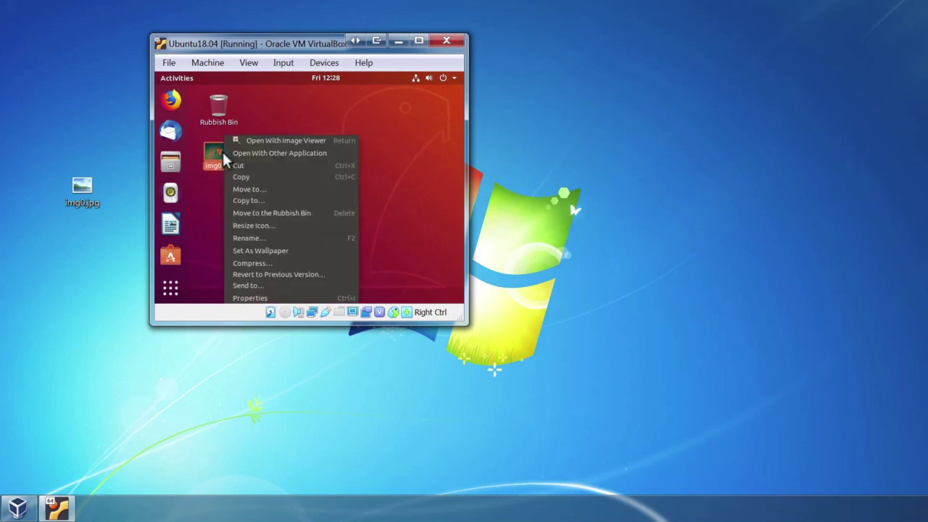
{"action": "left_click", "coordinate": [278, 251]}
Maximize the VM window and move img0.jpg into the Rubbish Bin.
{"action": "left_click", "coordinate": [418, 40]}
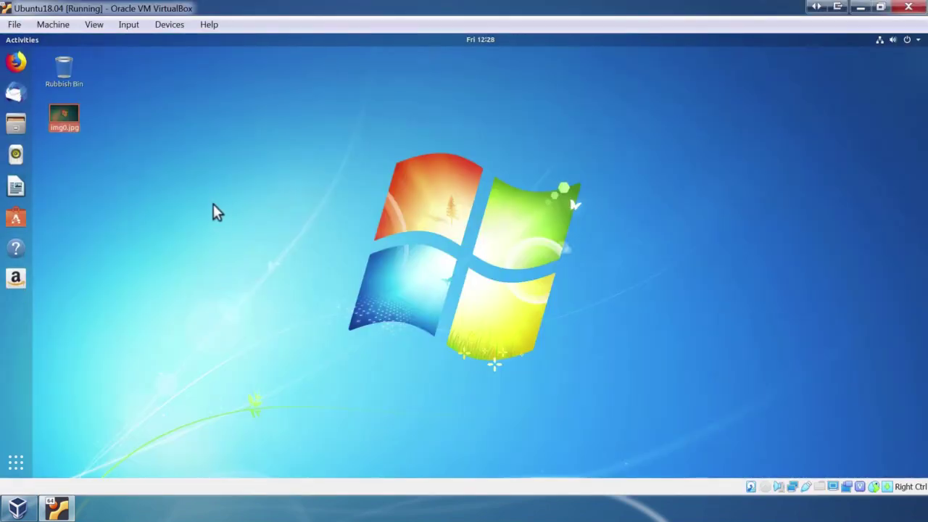
{"action": "left_click", "coordinate": [213, 204]}
{"action": "left_click", "coordinate": [71, 121]}
{"action": "left_click_drag", "start_coordinate": [64, 120], "coordinate": [66, 70]}
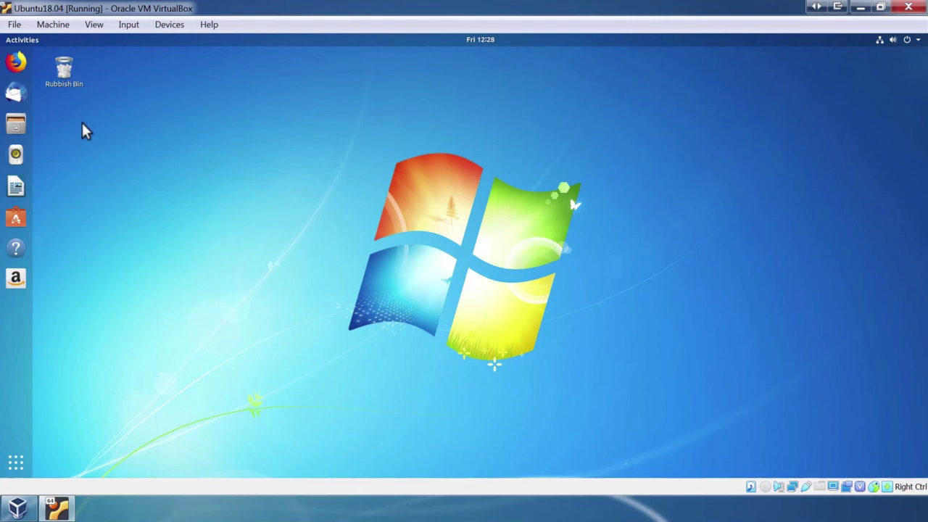
Launch Firefox from the Ubuntu dock, then open the Files window at the Home folder.
{"action": "left_click", "coordinate": [16, 61]}
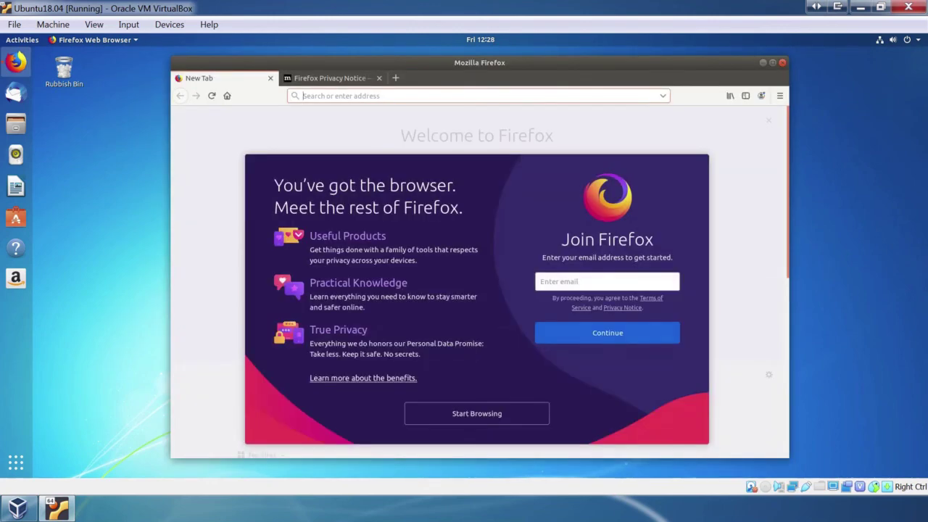
{"action": "left_click", "coordinate": [20, 126]}
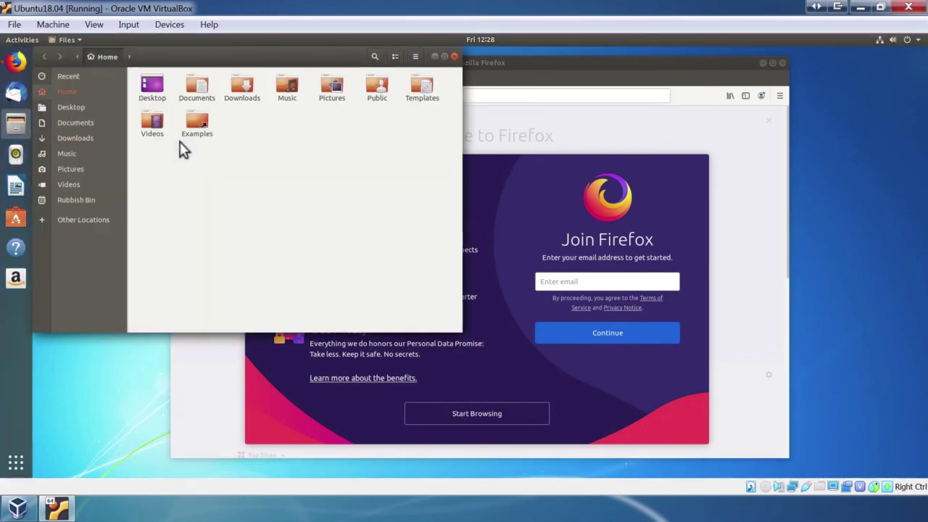